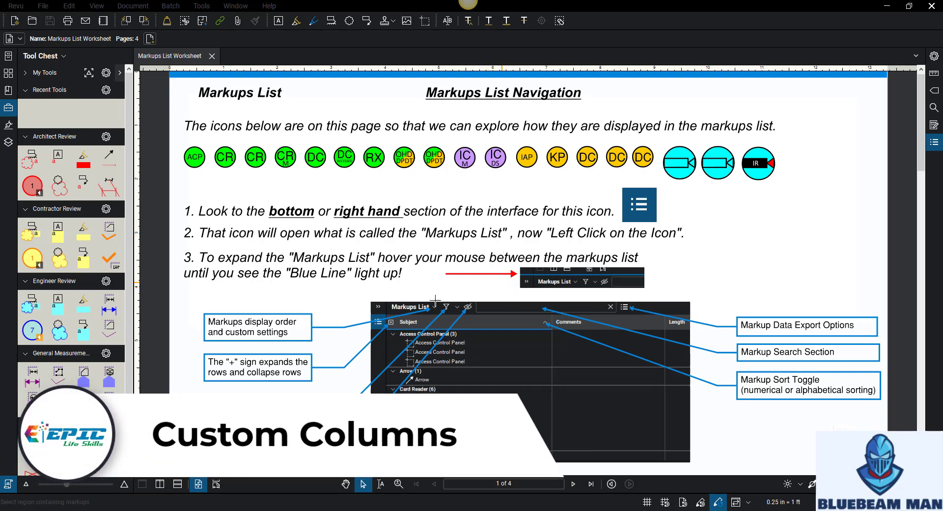
Advance two pages to page 3 of 4, the Markup List Expanded Features page.
click(573, 484)
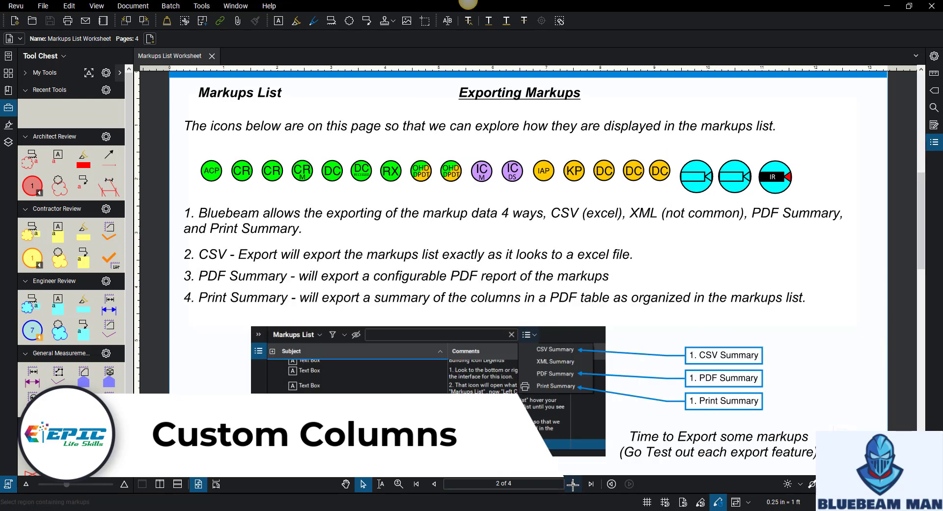
click(574, 484)
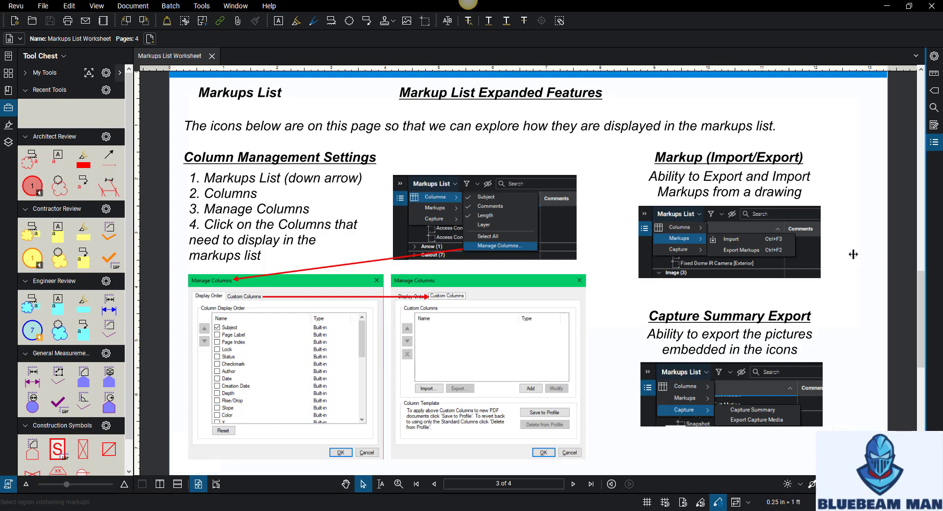
Open the Markups List with Alt+L, widen it and the Subject column, and narrow Page Label.
key(alt+l)
drag(460, 258, 249, 238)
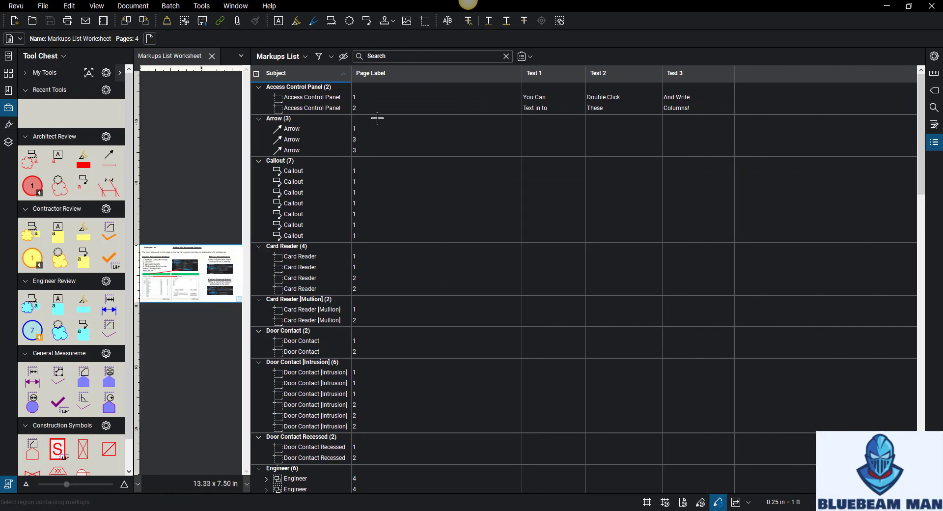
drag(351, 74, 383, 73)
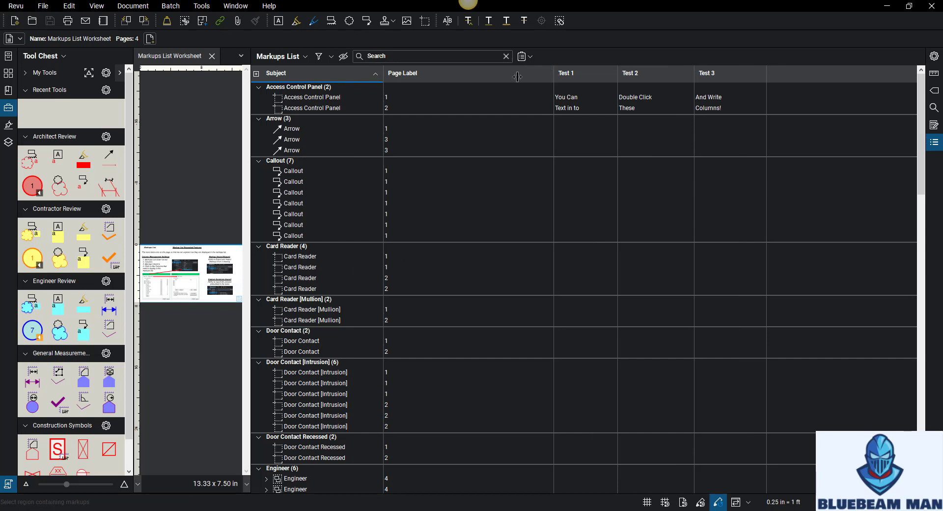
drag(555, 74, 485, 74)
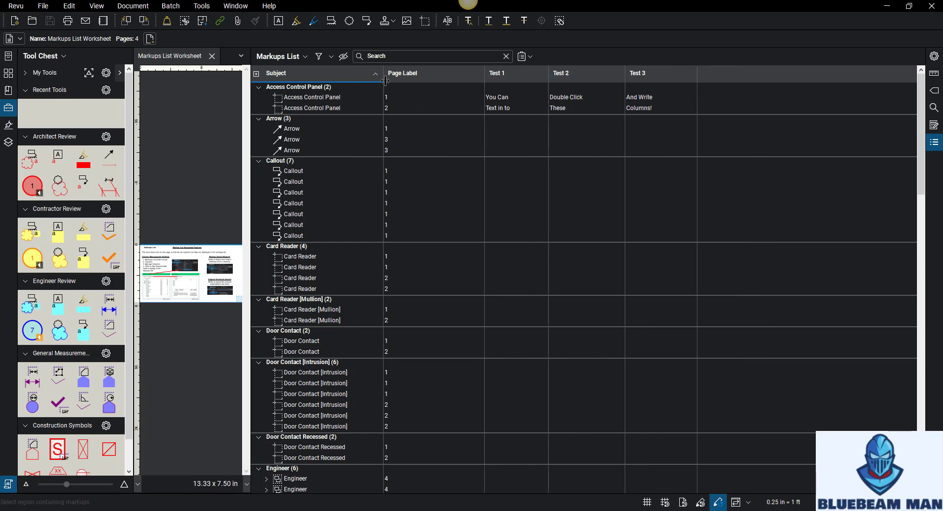
drag(383, 74, 396, 73)
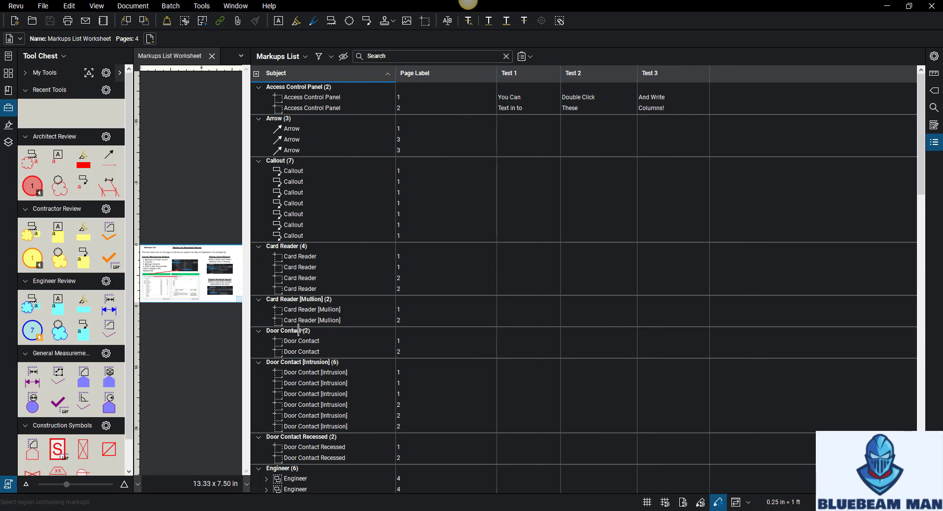
Close and reopen the Markups List panel, checking its display options without changing anything.
click(934, 142)
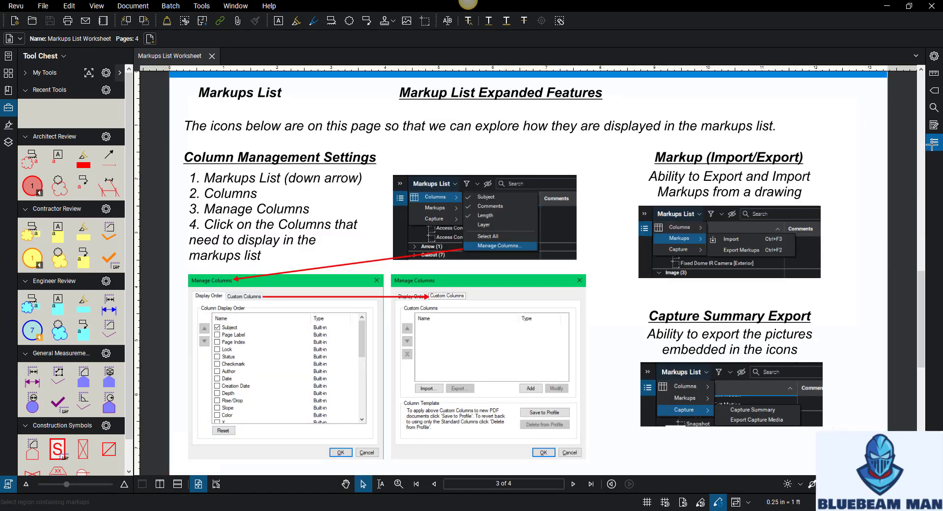
click(935, 142)
right_click(935, 142)
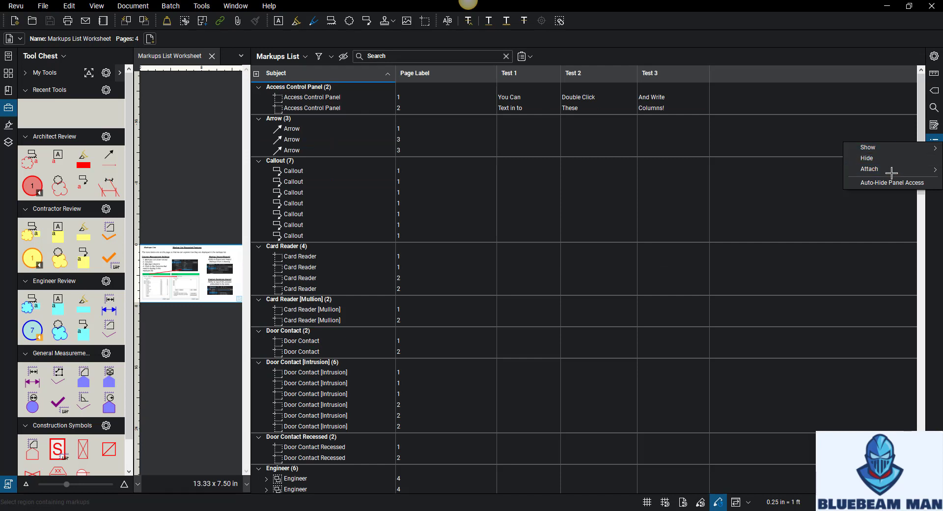
mouse_move(892, 173)
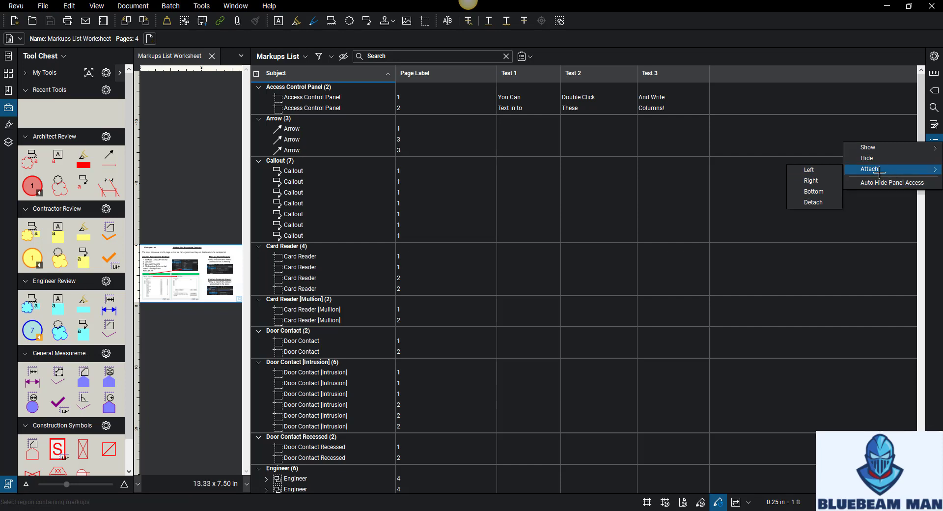
click(876, 50)
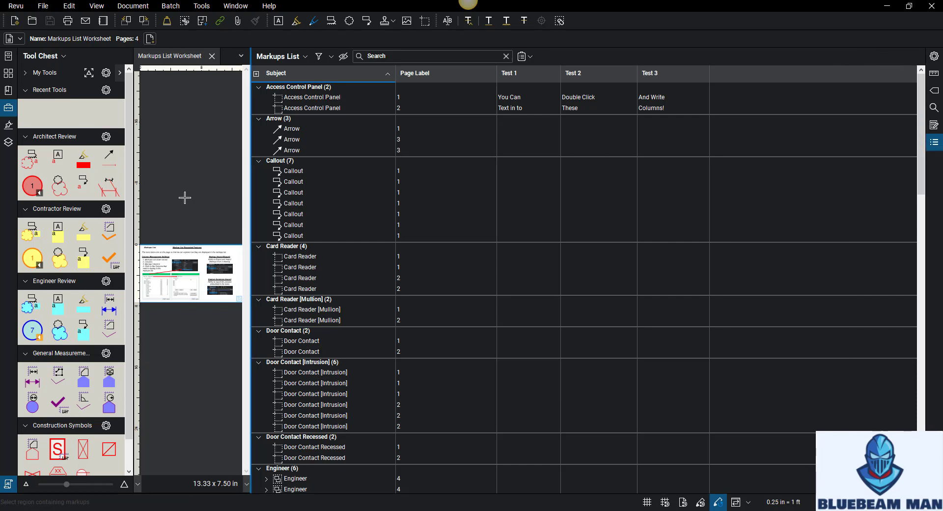
Collapse the Tool Chest and zoom in on the first Callout markup on page 1.
click(134, 198)
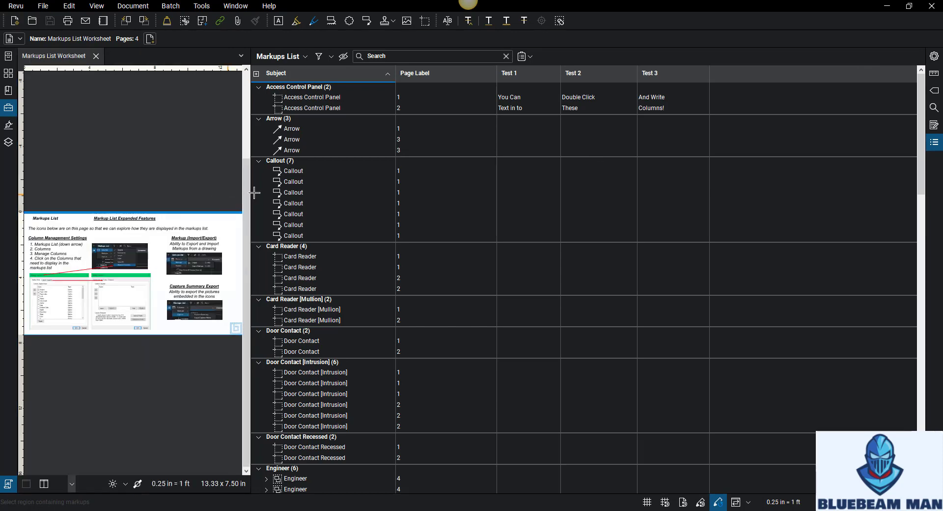
drag(255, 193, 393, 194)
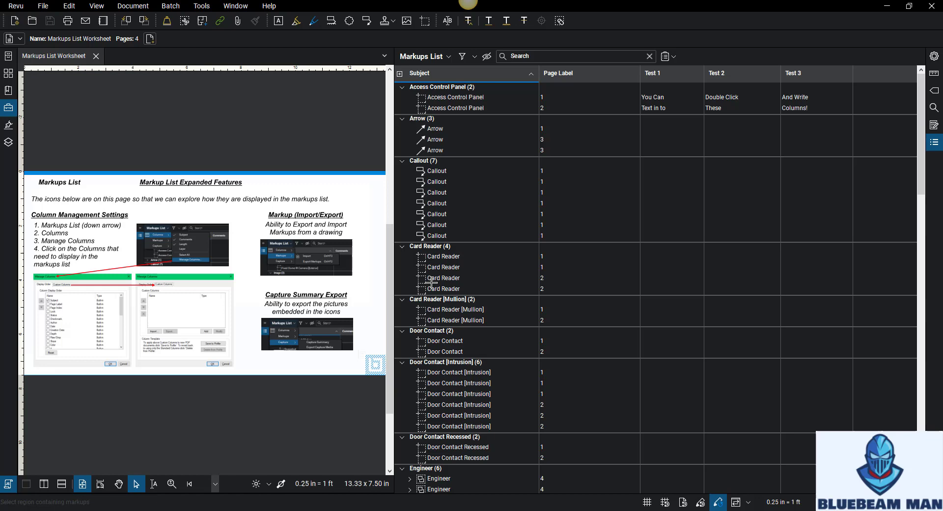
click(442, 171)
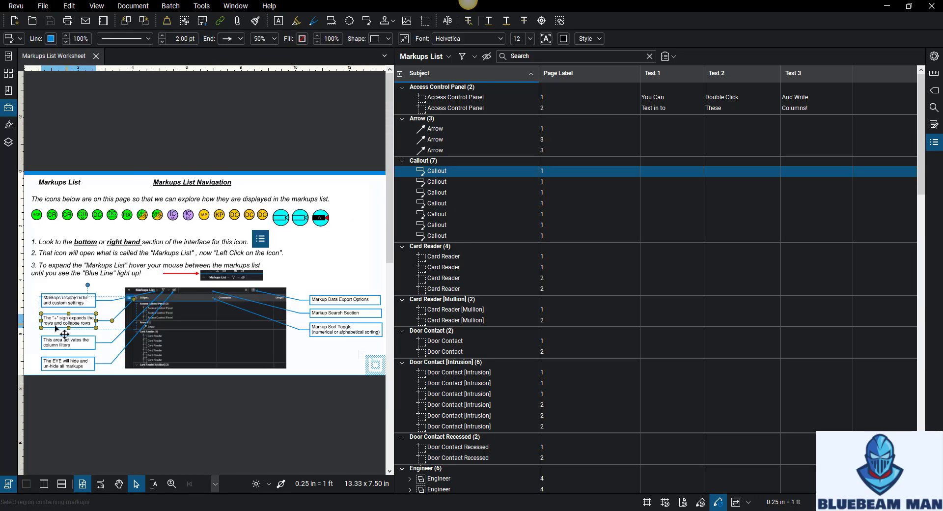
scroll(55, 325, up, 4)
drag(160, 208, 181, 202)
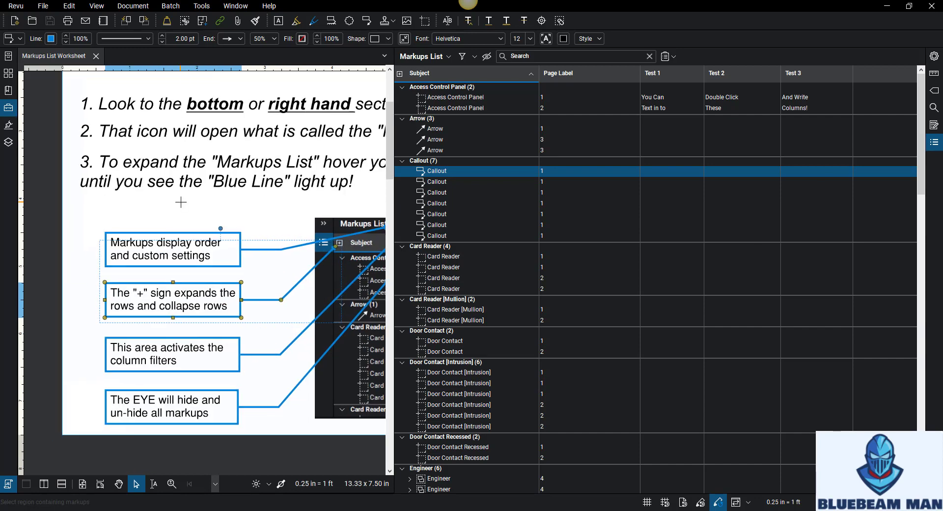
Jump between the Door Contact and Callout markups, then widen the Markups List again.
click(446, 342)
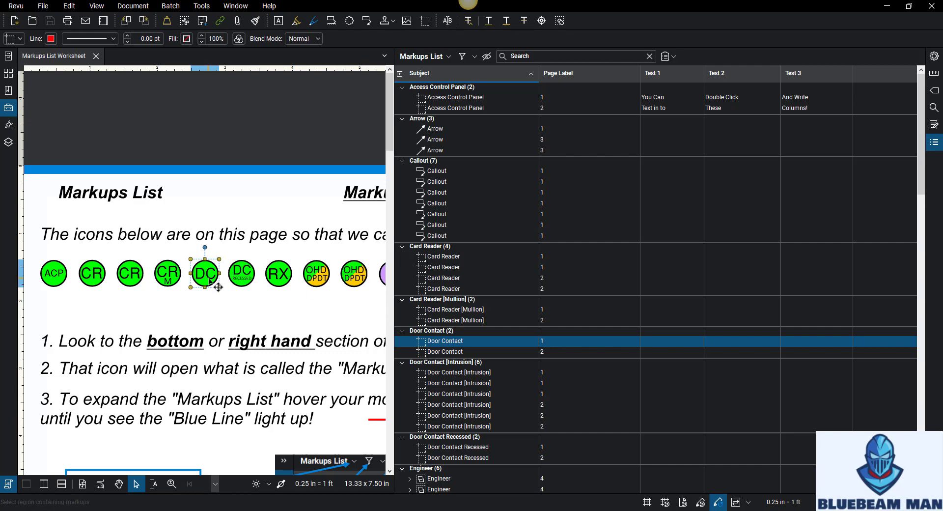
click(442, 172)
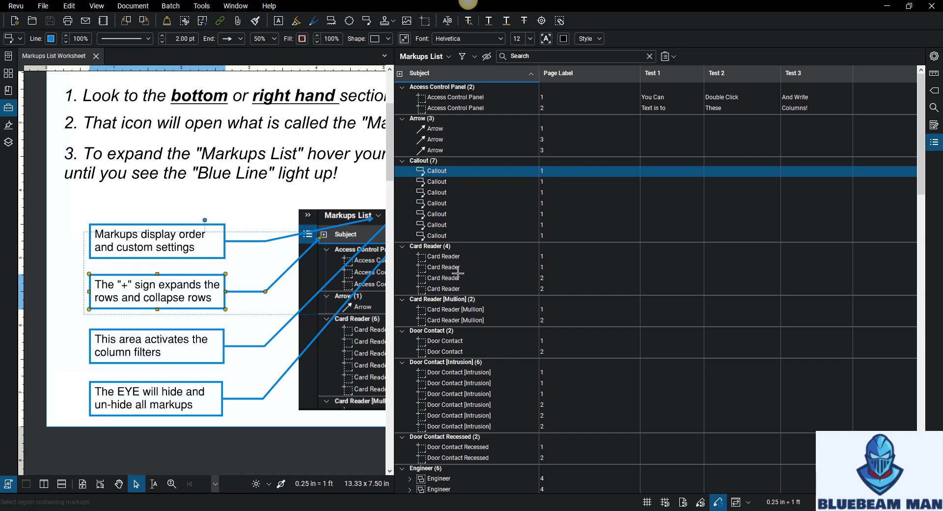
scroll(460, 273, down, 20)
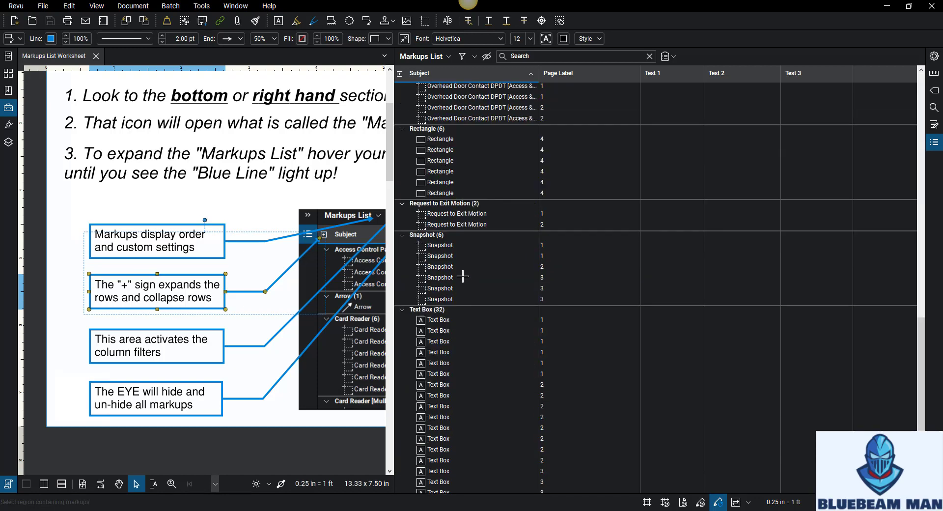
scroll(463, 277, up, 20)
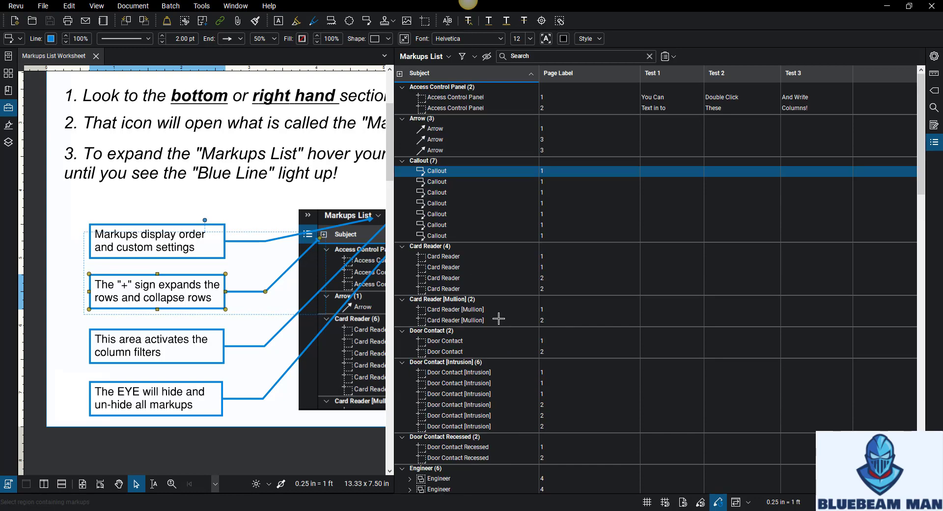
drag(393, 186, 225, 179)
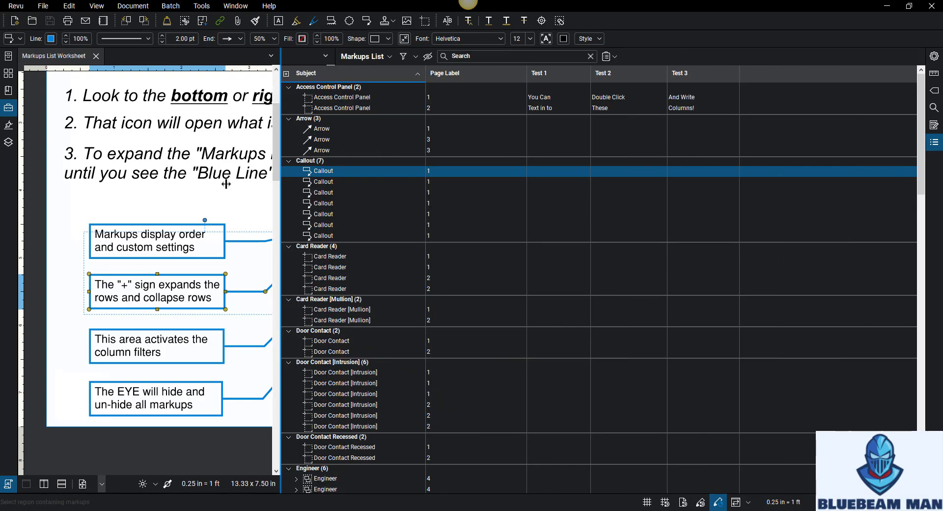
Toggle the Comments and Date columns on and off, then hide the Page Label column.
click(260, 56)
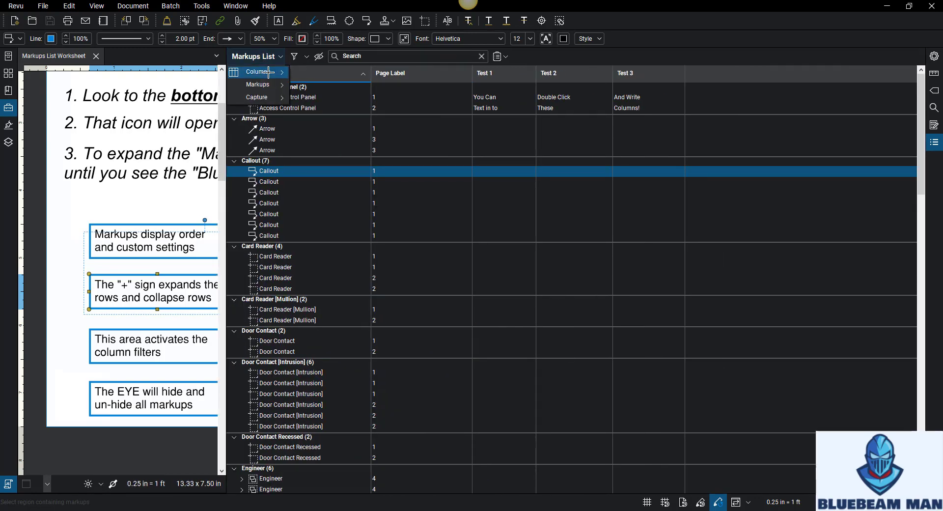
mouse_move(290, 72)
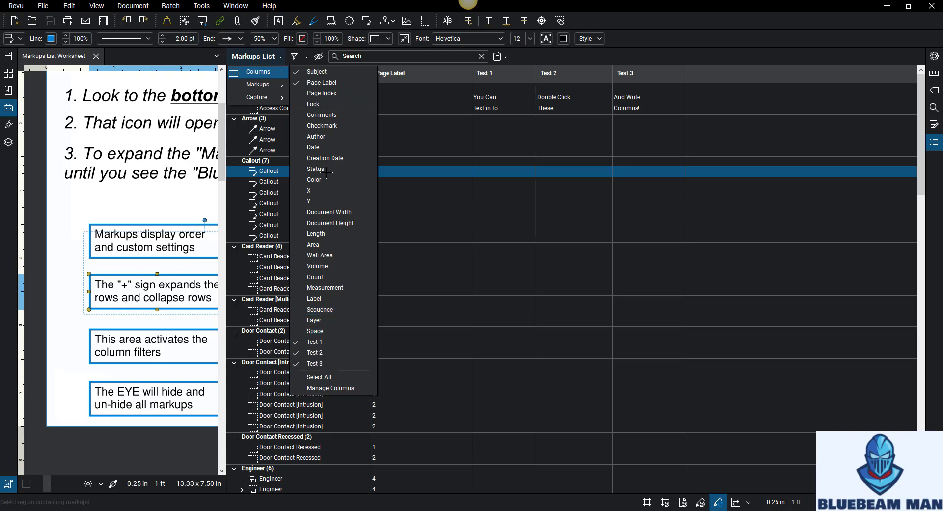
click(325, 115)
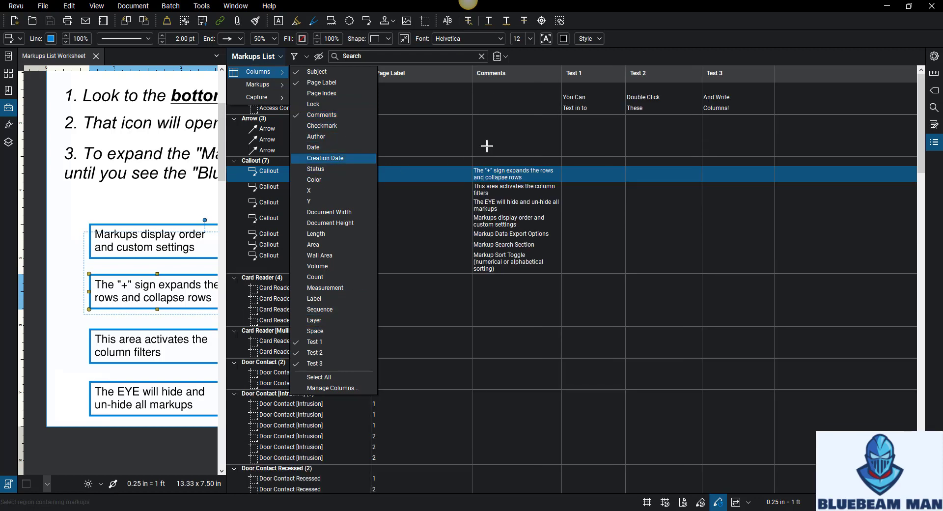
click(331, 147)
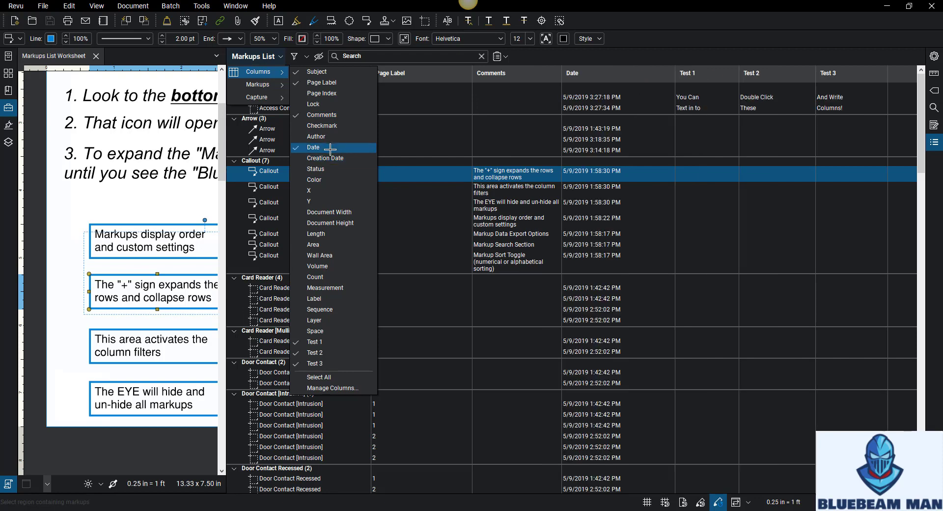
click(324, 147)
click(324, 115)
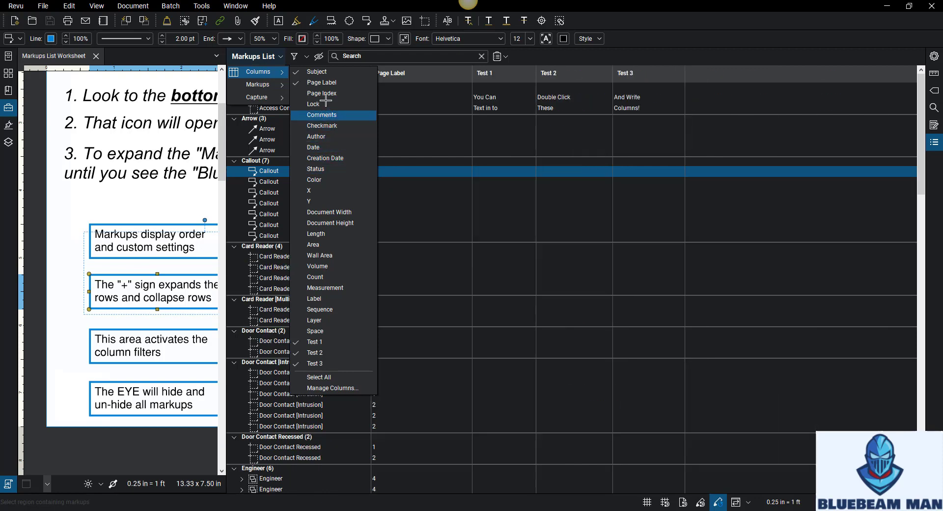
click(323, 84)
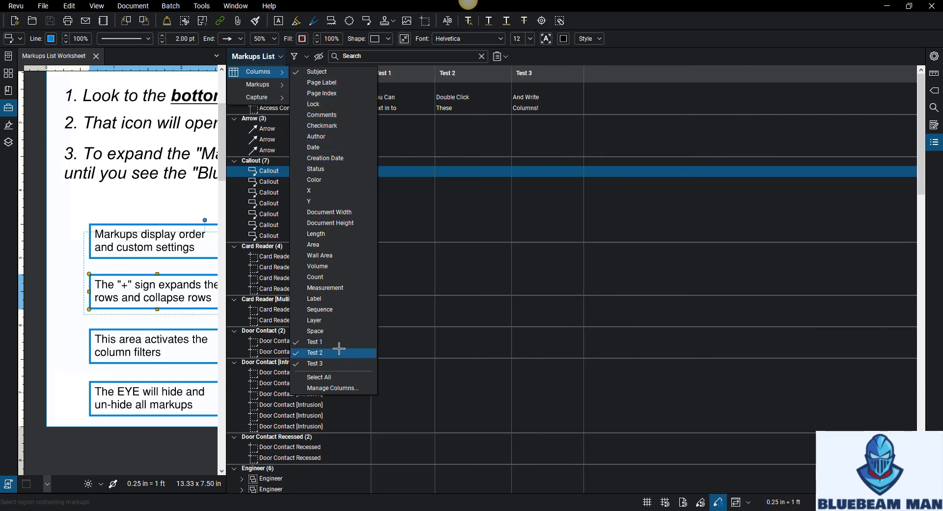
Open Manage Columns at the Custom Columns tab listing Test 1–3 as Text, and reposition it.
click(331, 388)
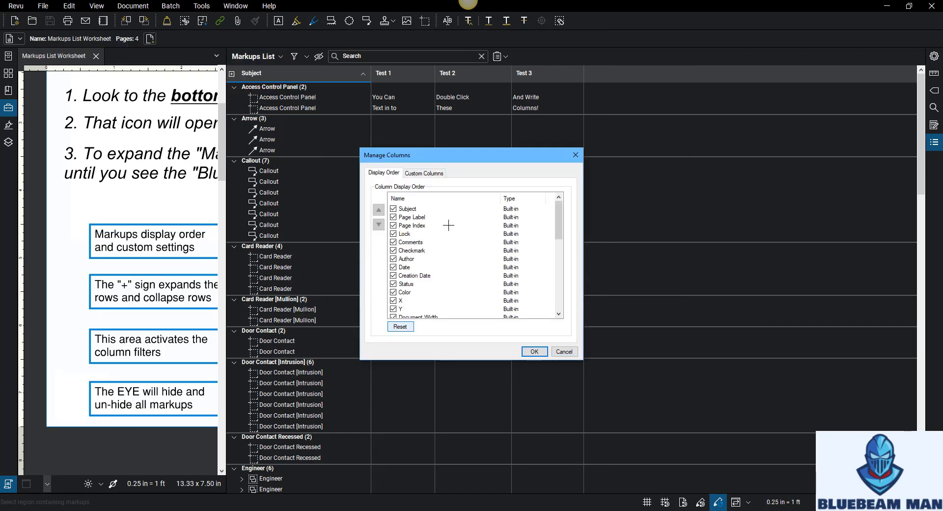
click(432, 174)
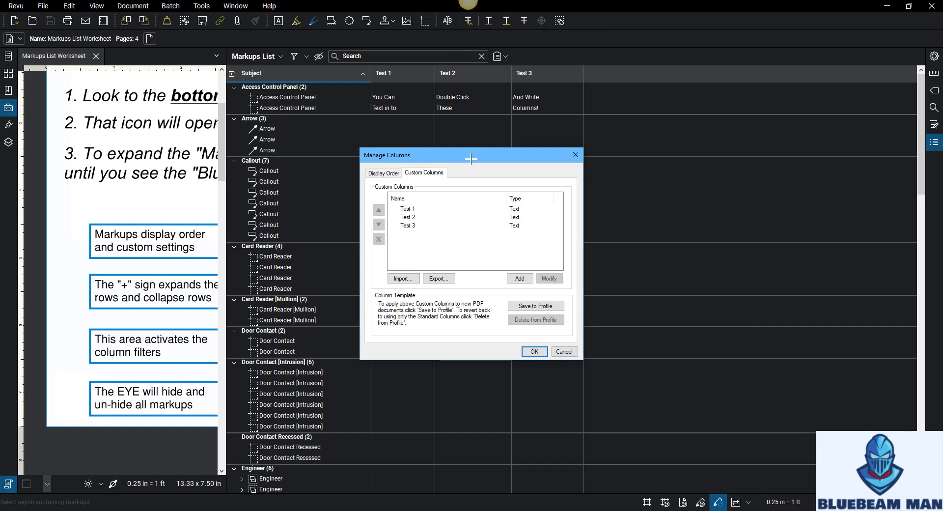
drag(423, 148, 329, 125)
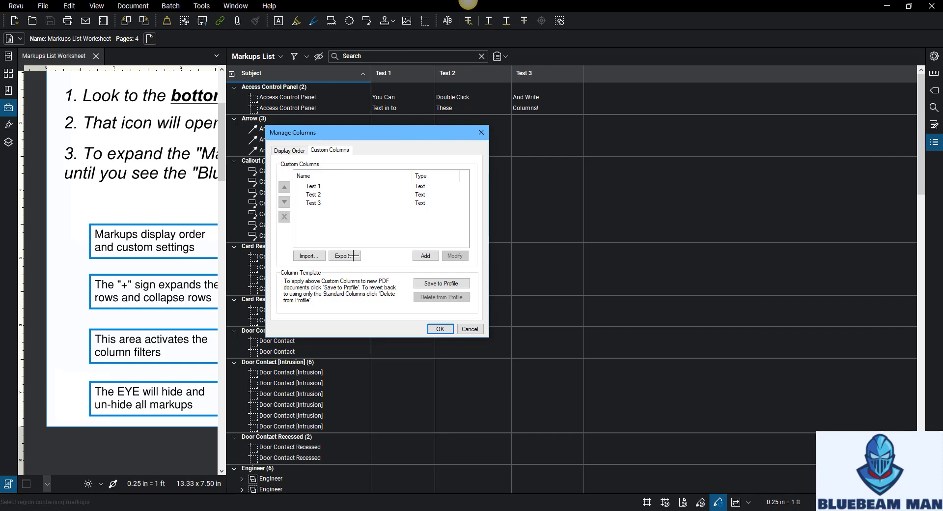
Add a custom column named Test 4, set it to Checkmark, and reopen the type list.
click(425, 256)
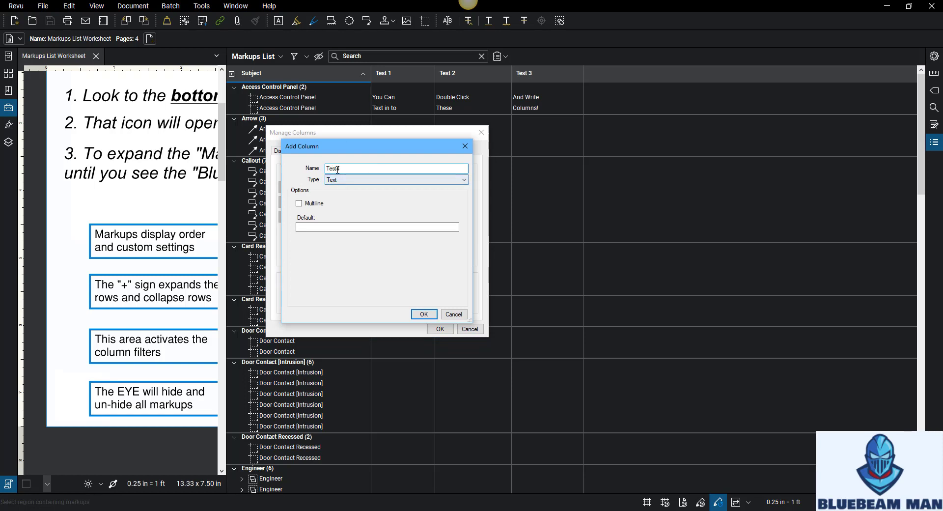
click(361, 180)
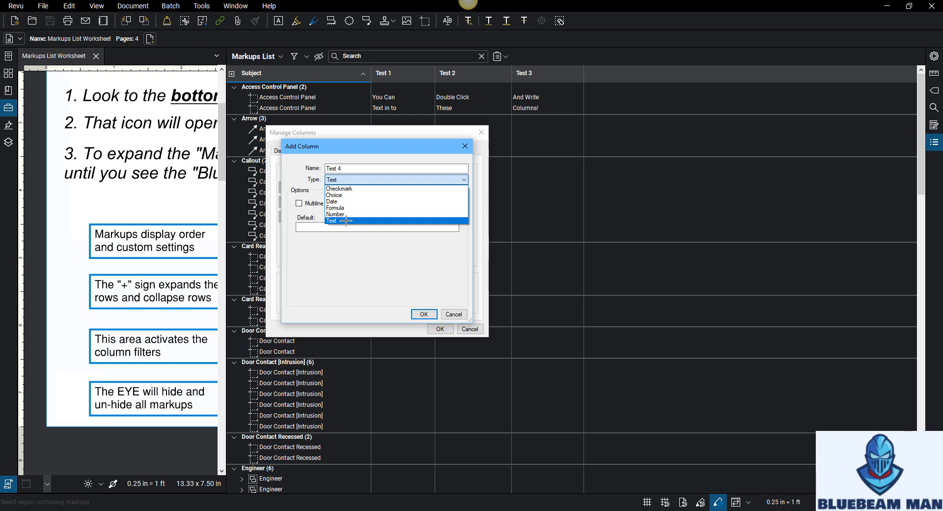
click(353, 189)
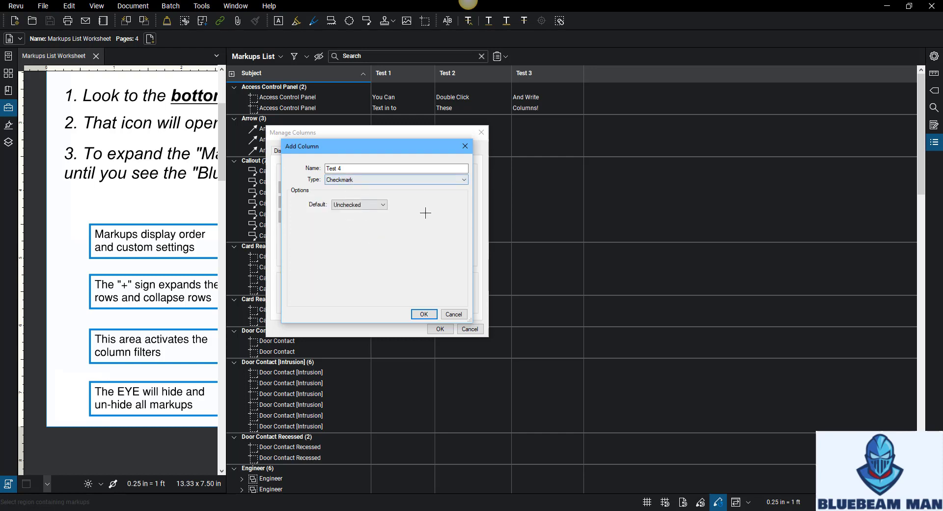
click(450, 180)
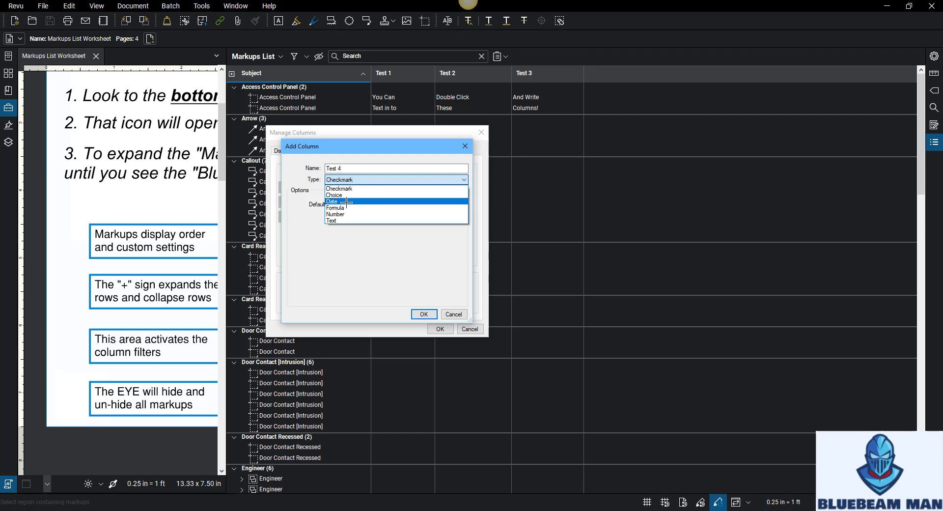
Try Date and Formula types for Test 4, then settle on Number with 2 decimal places.
click(346, 202)
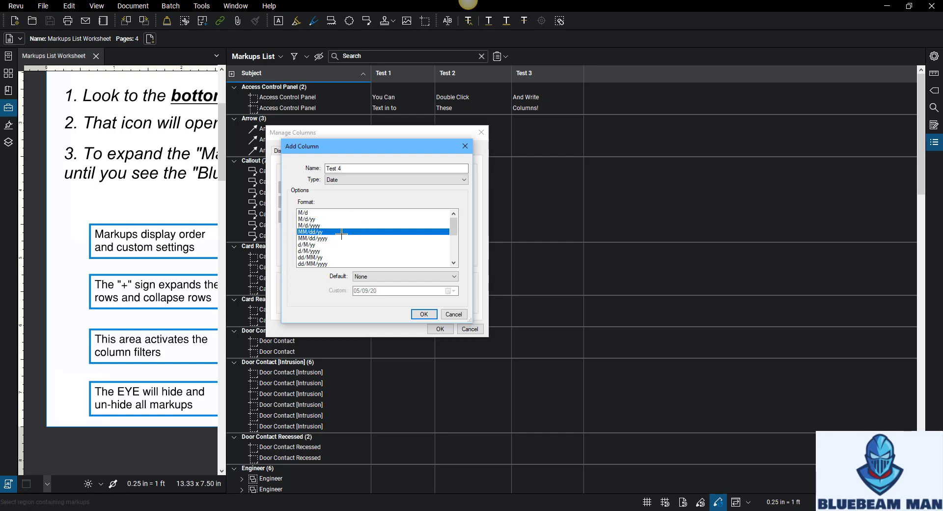
click(397, 179)
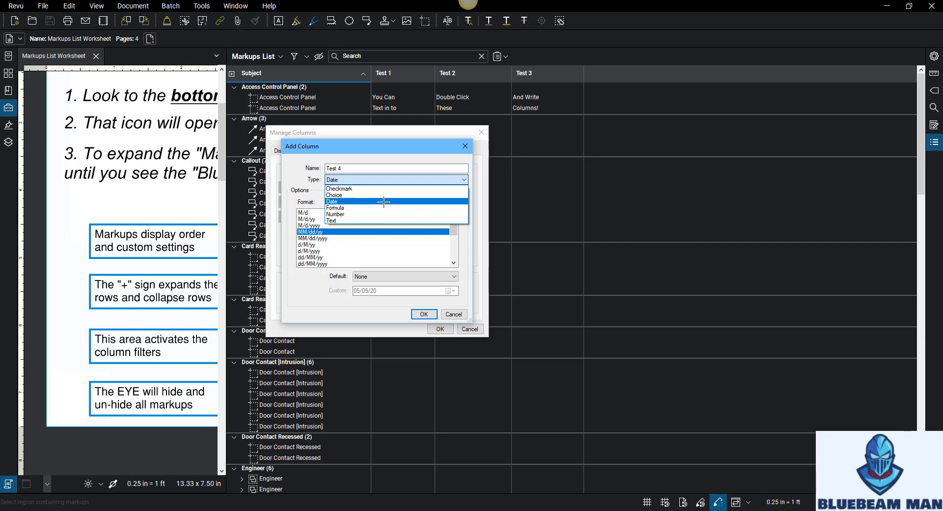
click(384, 208)
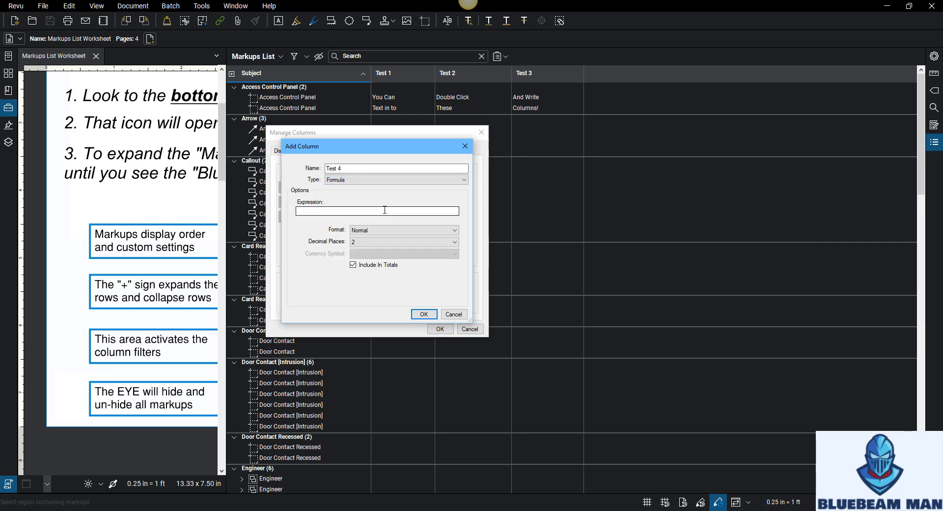
click(386, 213)
click(399, 180)
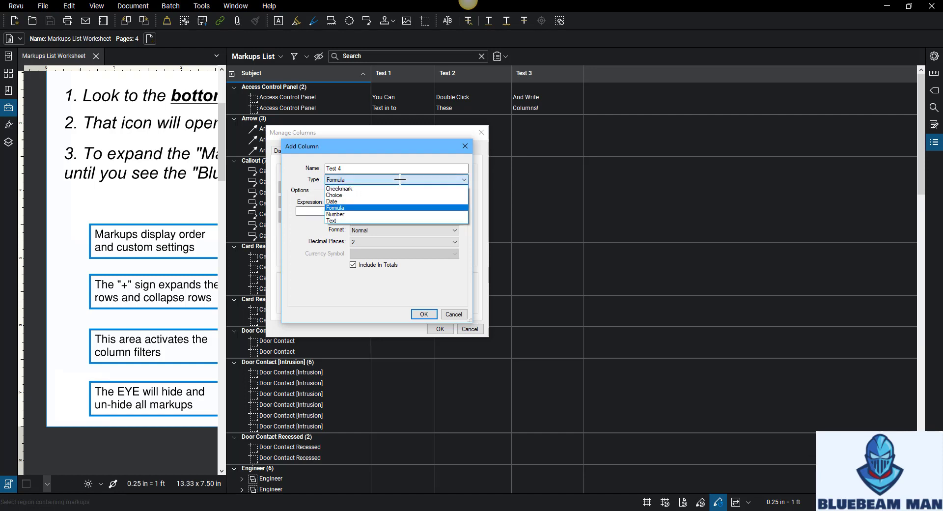
click(399, 215)
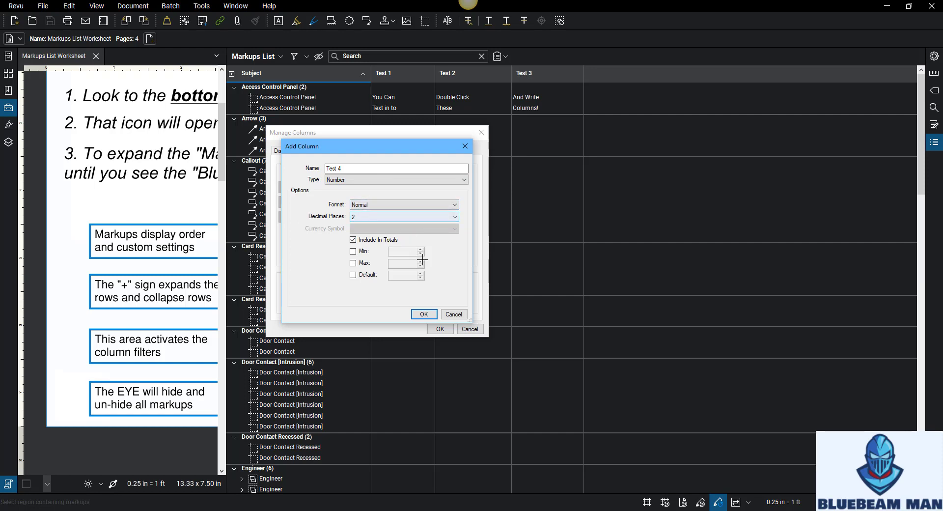
click(397, 180)
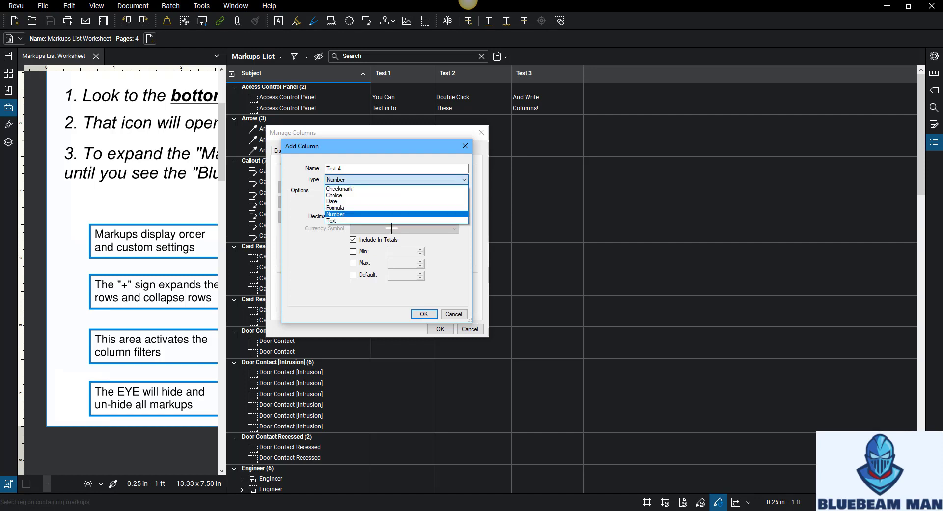
key(Escape)
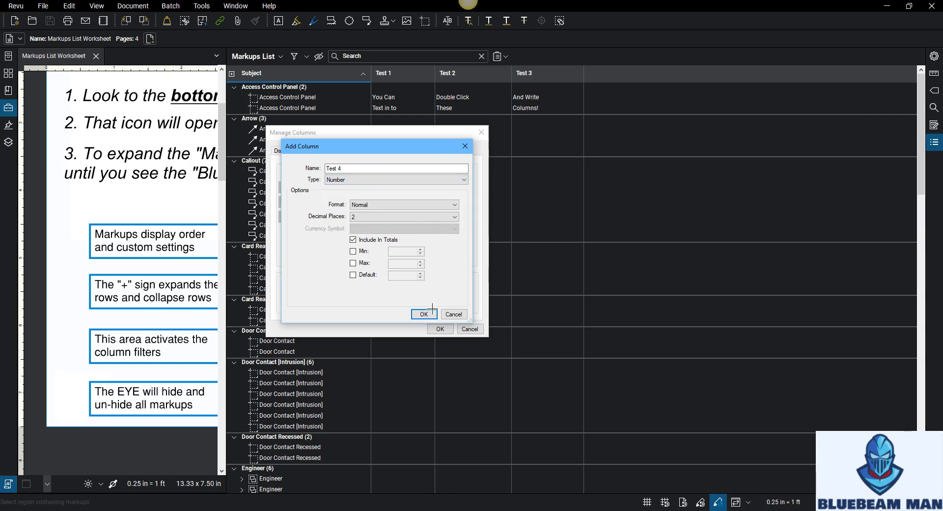
Confirm the Test 4 column, then modify its type to Text.
click(424, 314)
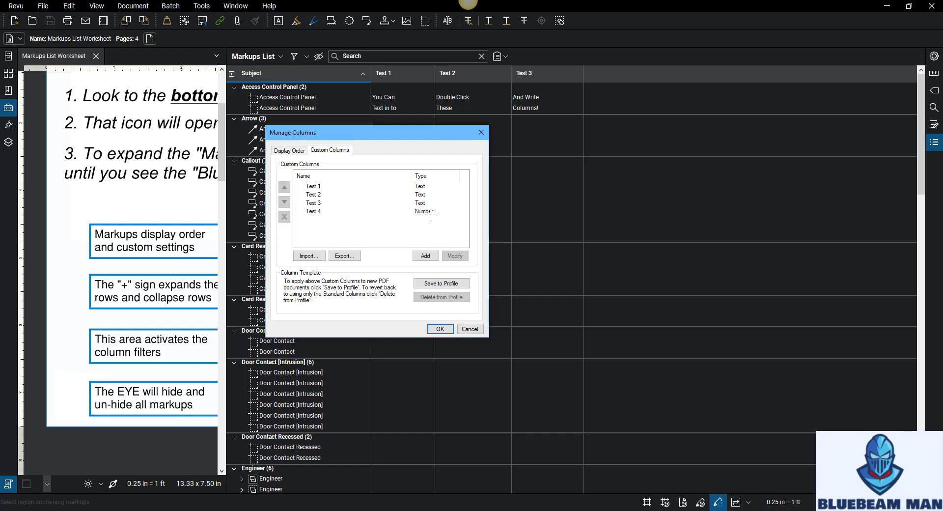
click(429, 211)
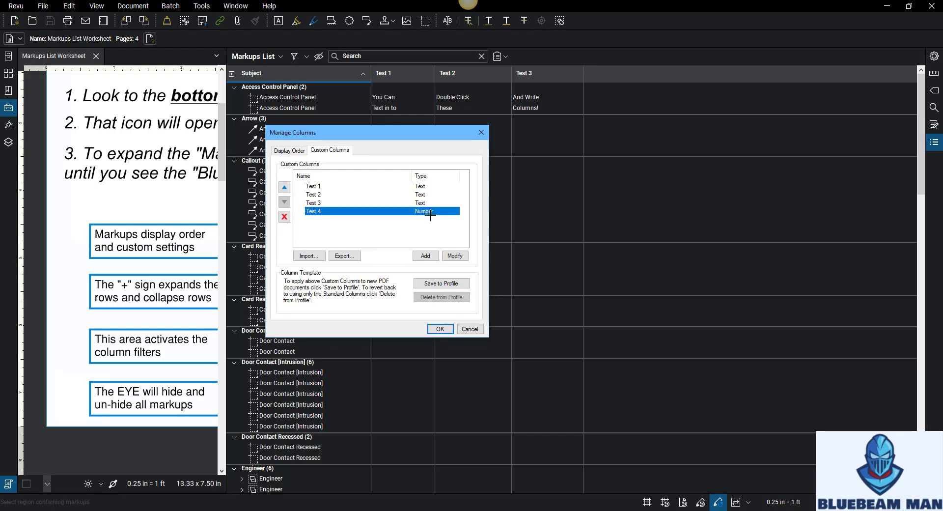
click(454, 256)
click(396, 179)
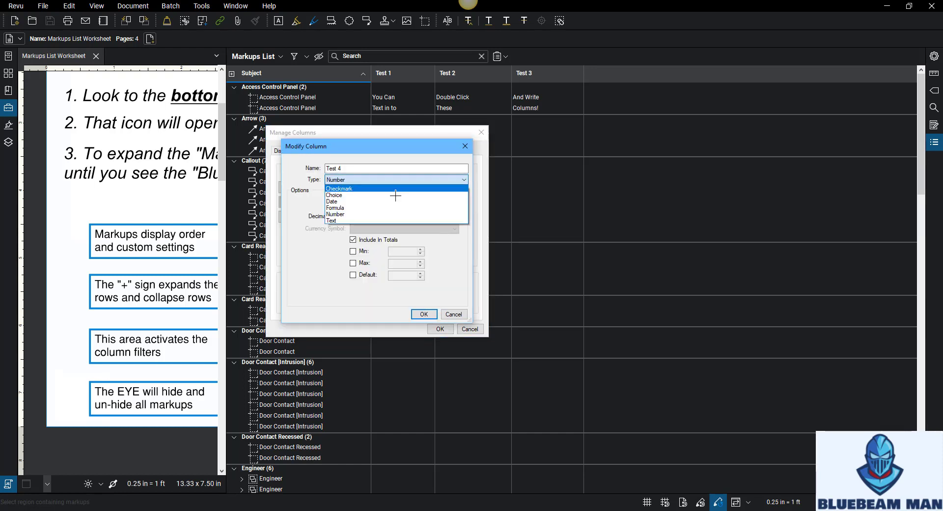
click(396, 221)
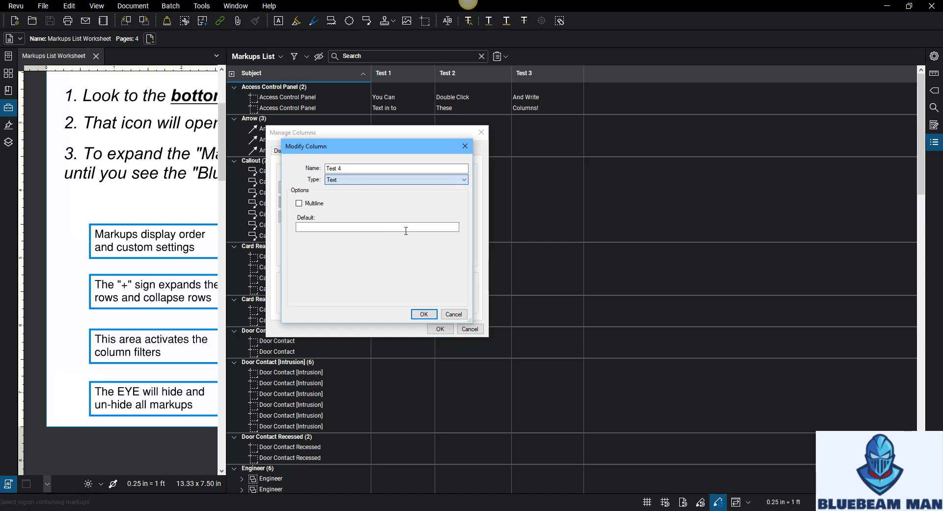
click(424, 314)
Apply the column changes and enter a Test 4 value for the first Access Control Panel markup.
click(438, 330)
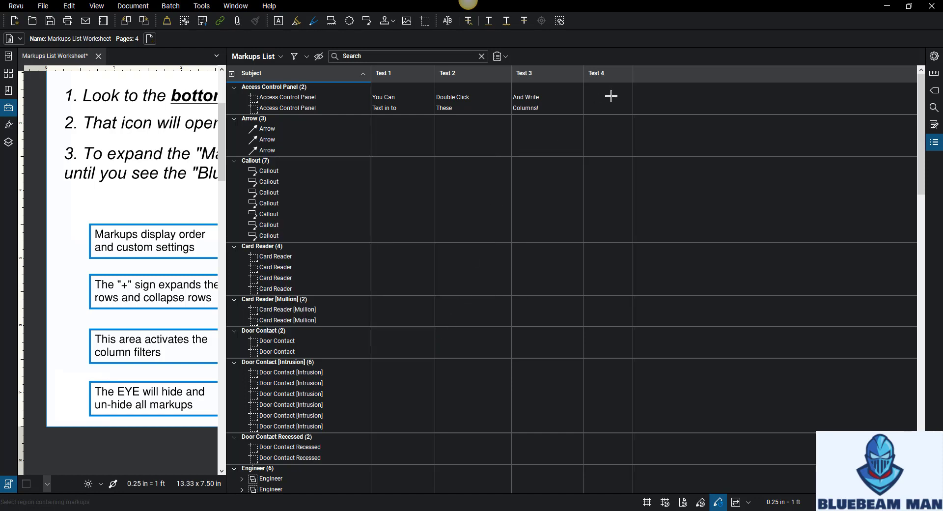
double_click(612, 97)
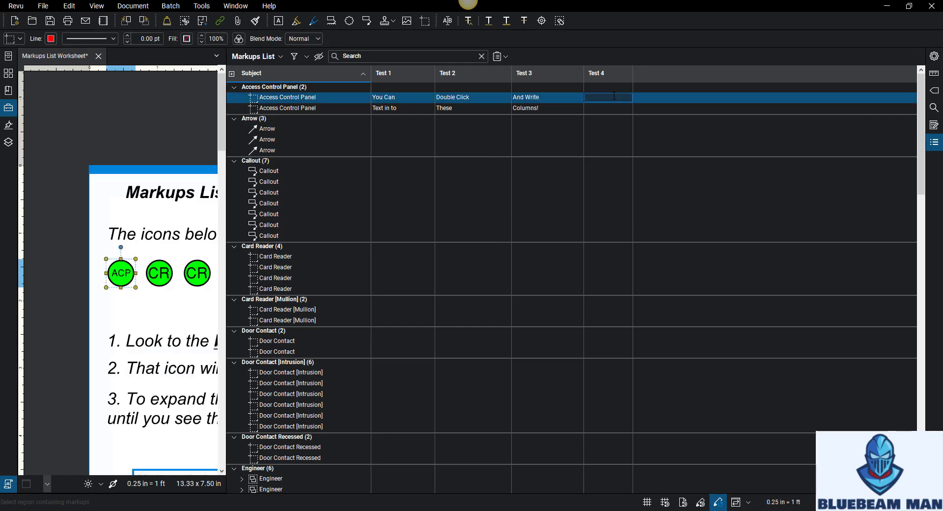
click(663, 100)
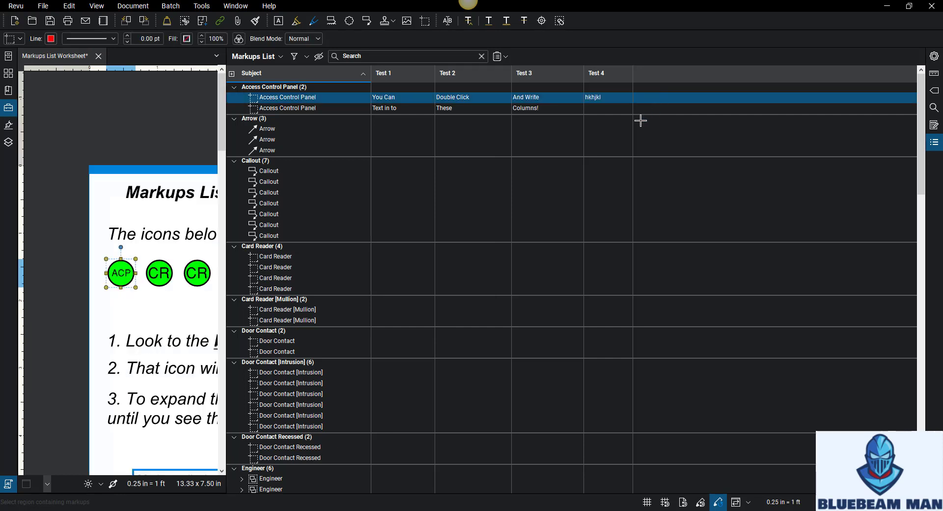
key(Down)
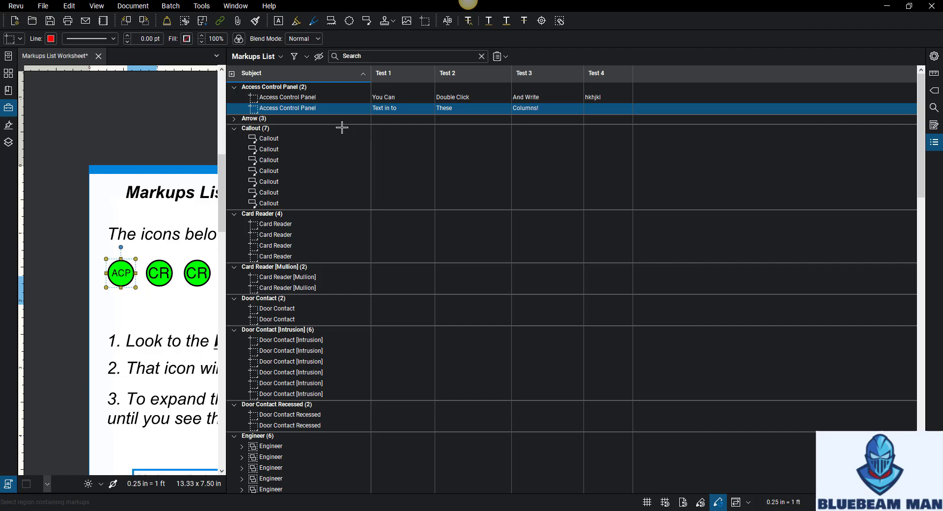
click(258, 119)
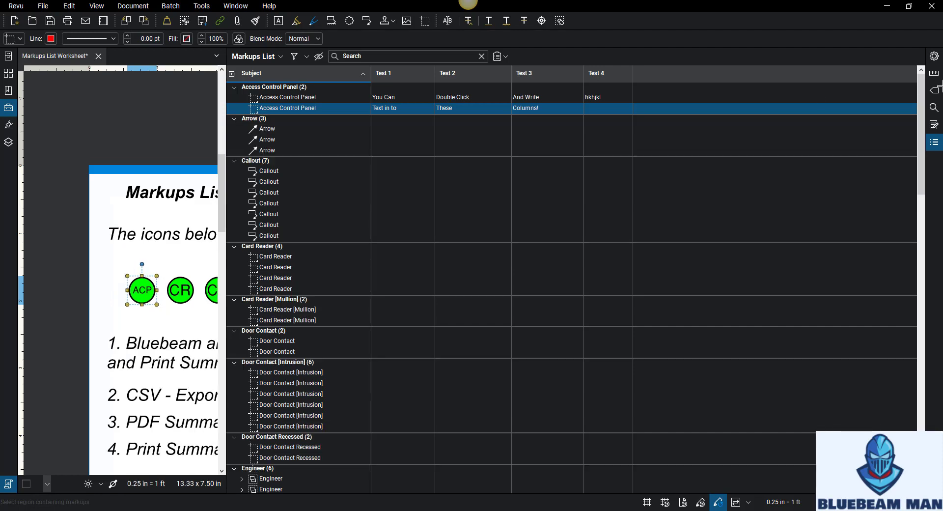
click(935, 56)
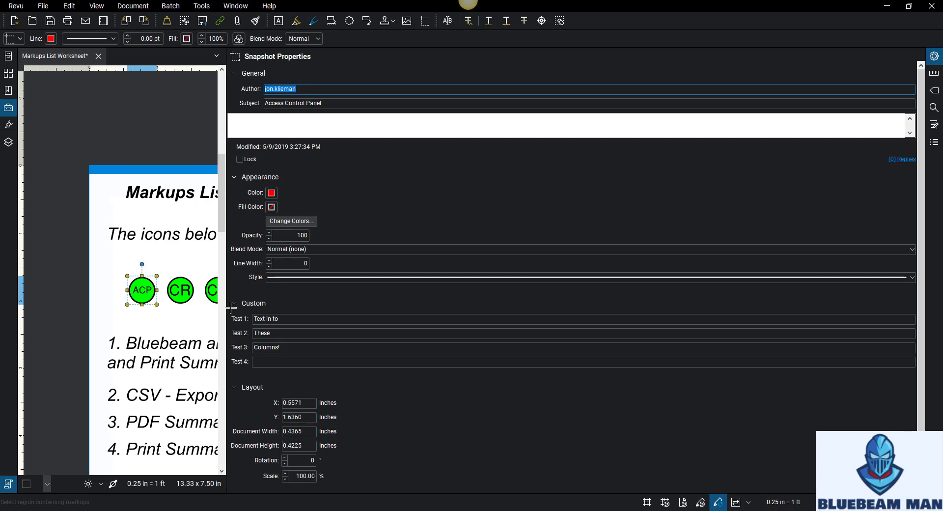
drag(226, 307, 643, 302)
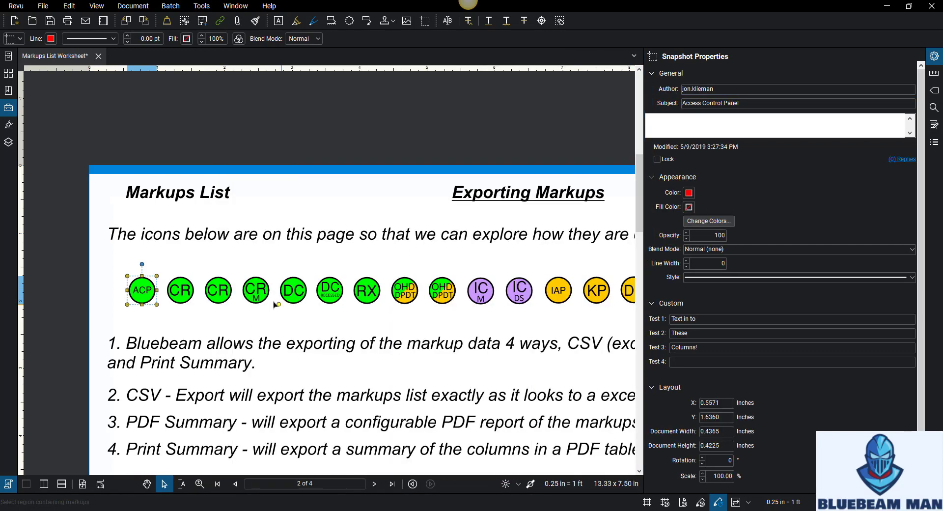
click(293, 290)
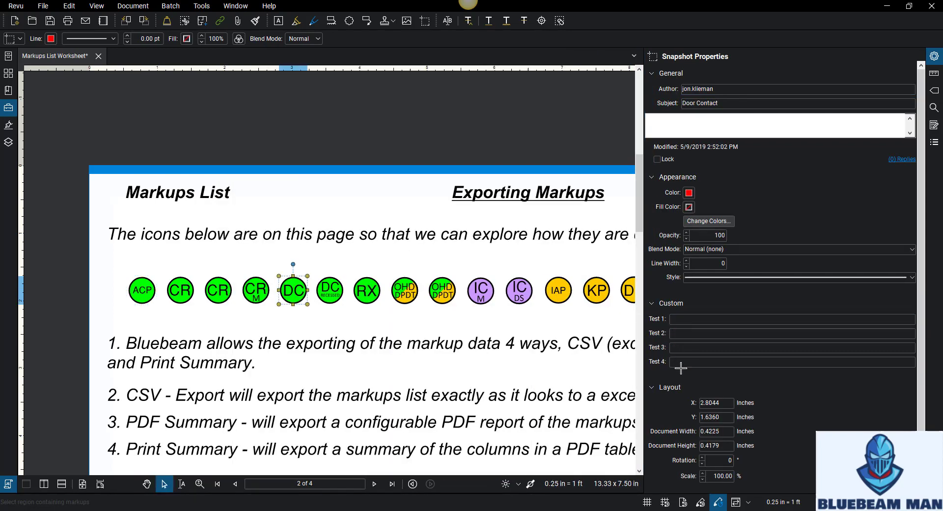
click(330, 290)
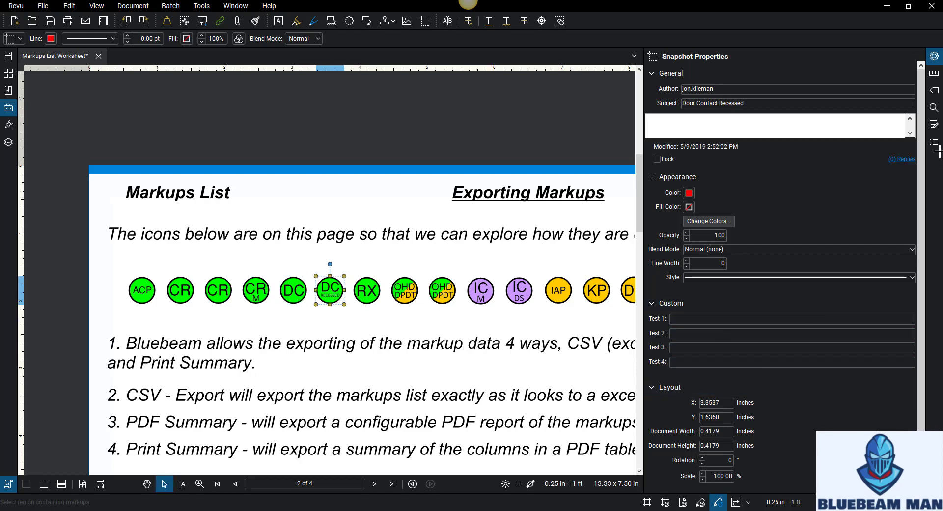
drag(642, 191, 177, 211)
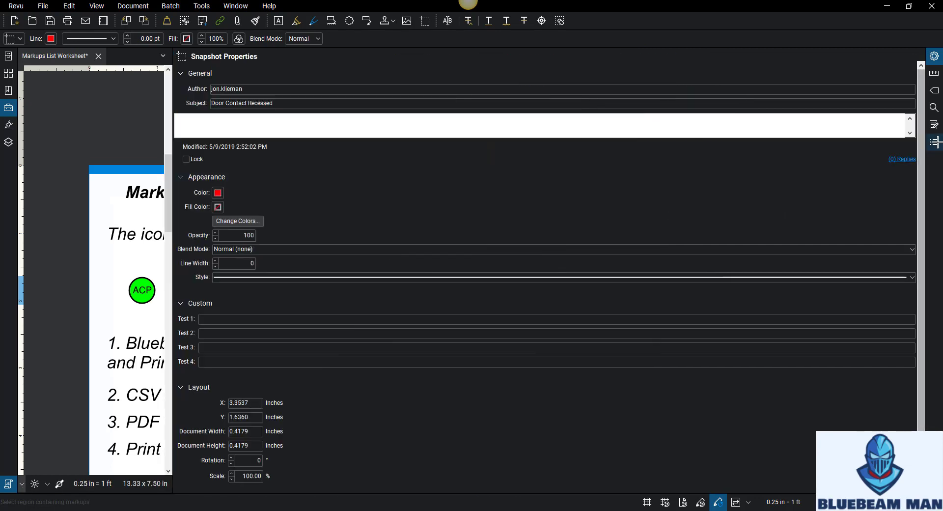
click(934, 142)
In Manage Columns, select the Test 4 custom column and change its type to Choice.
click(193, 60)
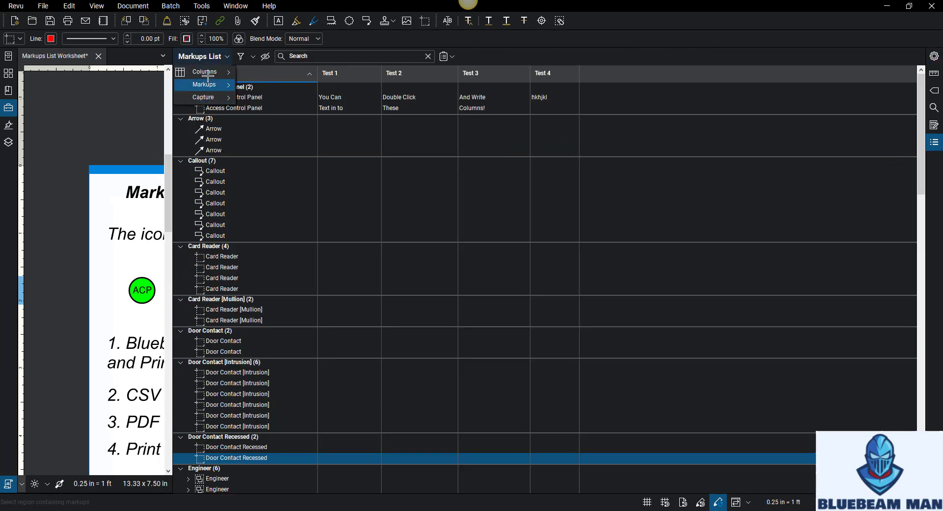
mouse_move(204, 73)
click(270, 398)
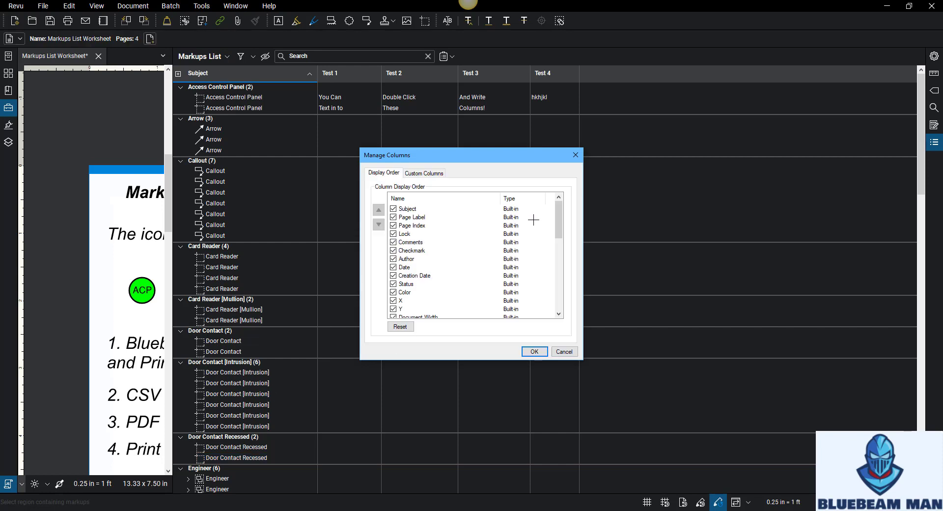
click(423, 173)
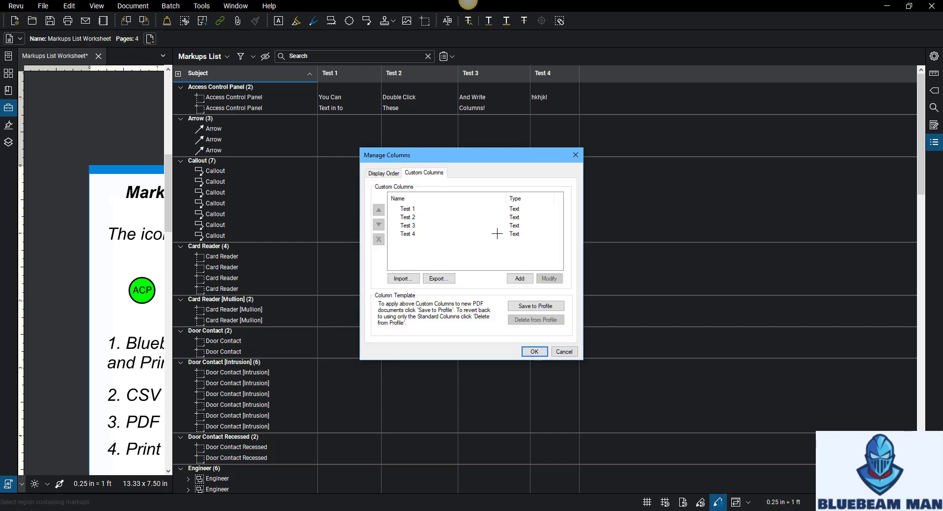
click(496, 233)
click(550, 278)
click(498, 203)
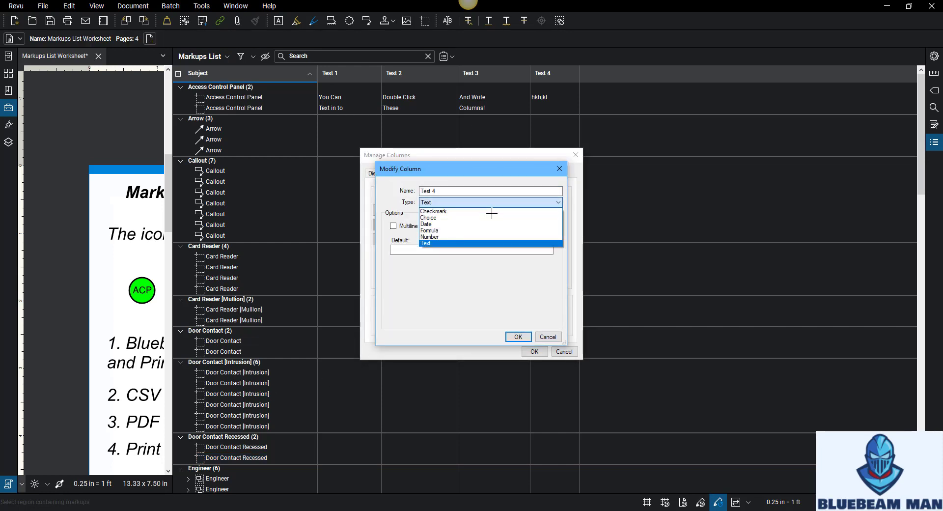
click(492, 218)
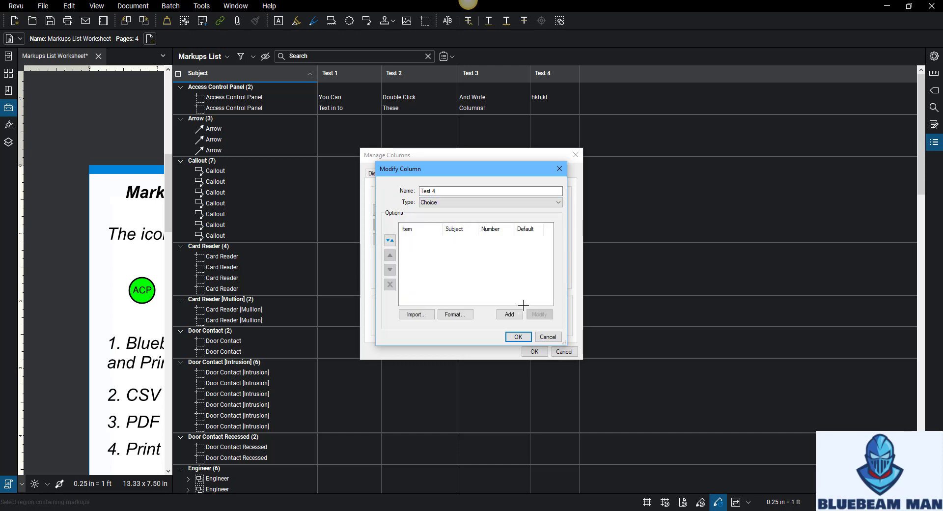
Add Test 2 and Test 3 choice options, apply, and select the first Access Control Panel markup.
click(510, 314)
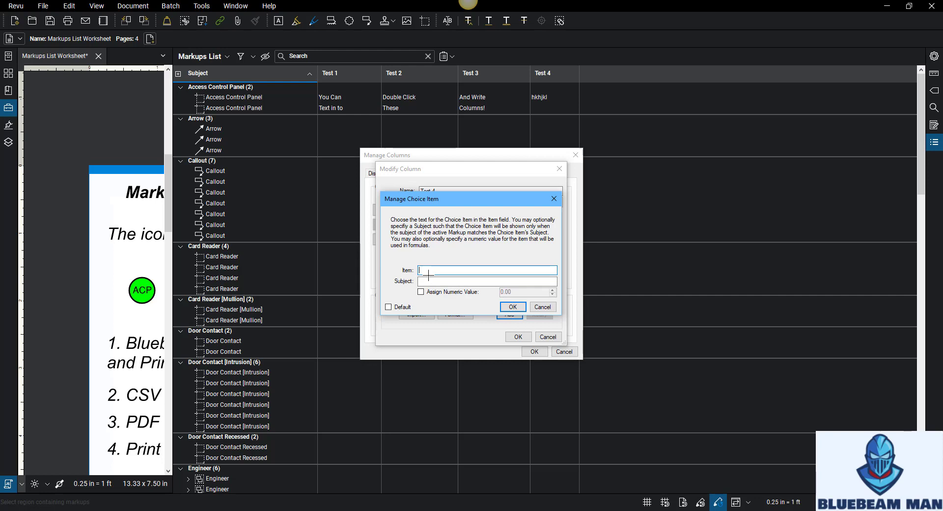
click(511, 306)
click(506, 315)
text(te)
key(BackSpace)
key(BackSpace)
text(Tsst 2)
click(513, 307)
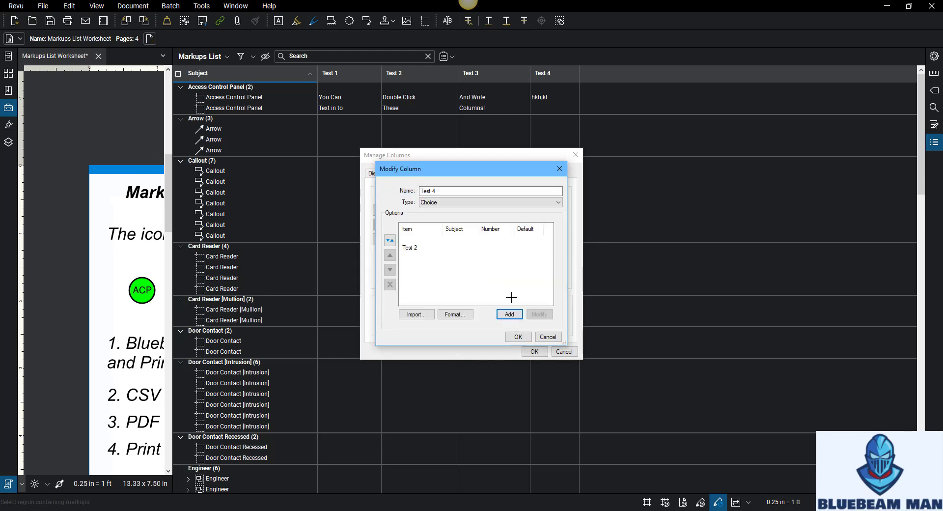
click(511, 315)
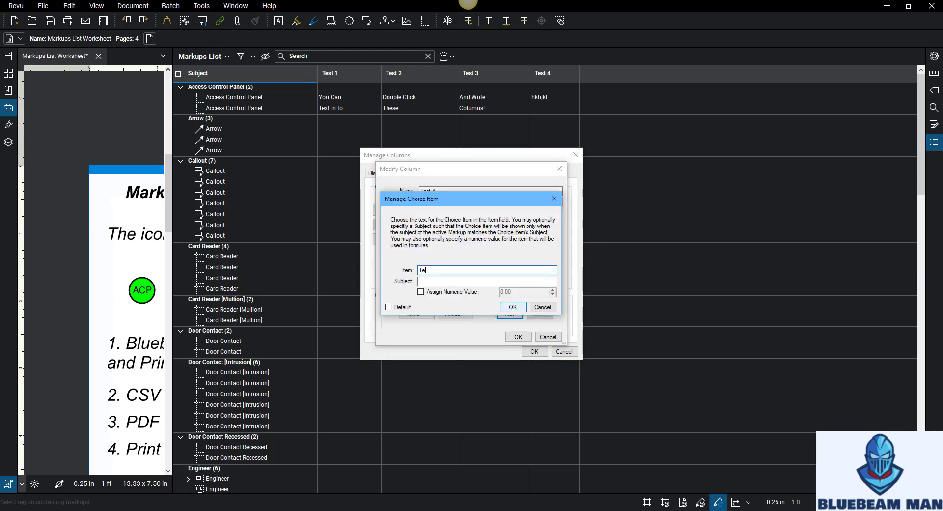
click(513, 306)
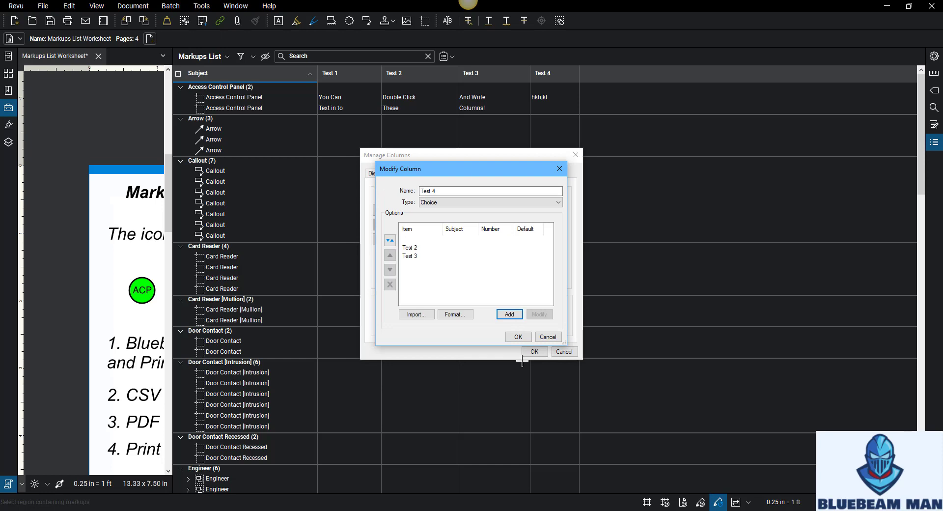
click(518, 337)
click(534, 351)
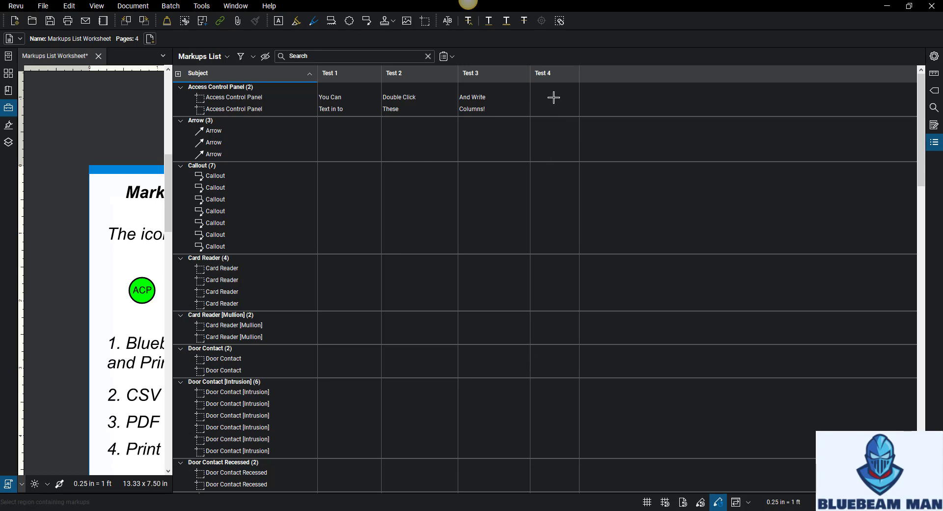
click(553, 98)
Open and close the Test 4 choice list for the first Access Control Panel markup.
click(552, 98)
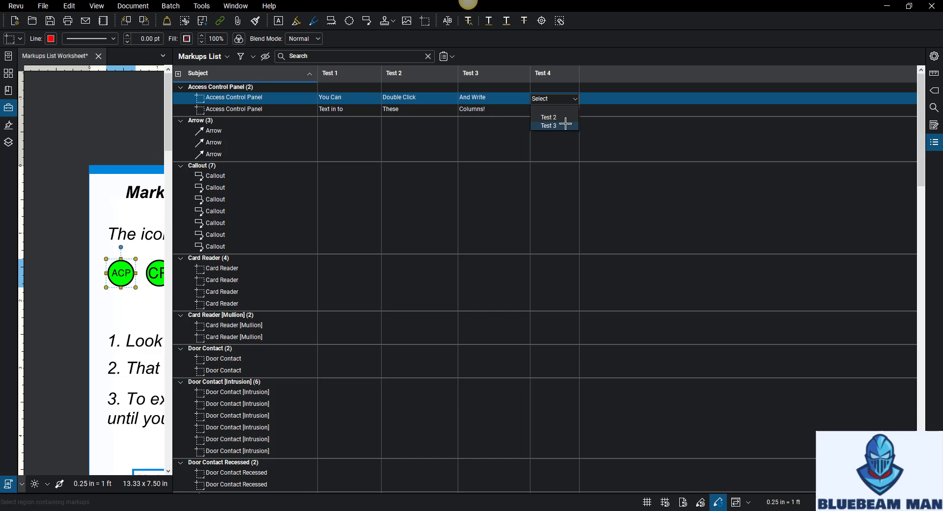
click(576, 101)
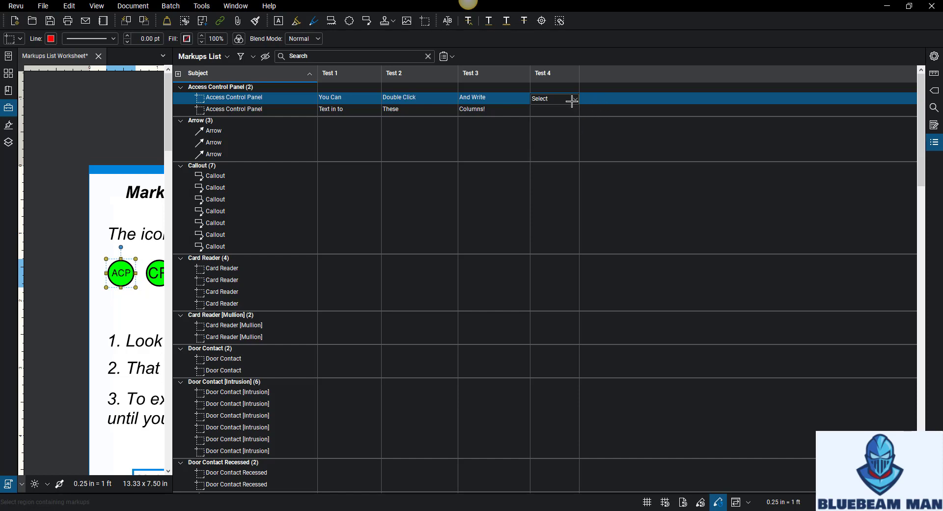
Open Manage Columns and bring up the Modify Column dialog for custom column Test 4.
click(207, 57)
mouse_move(224, 73)
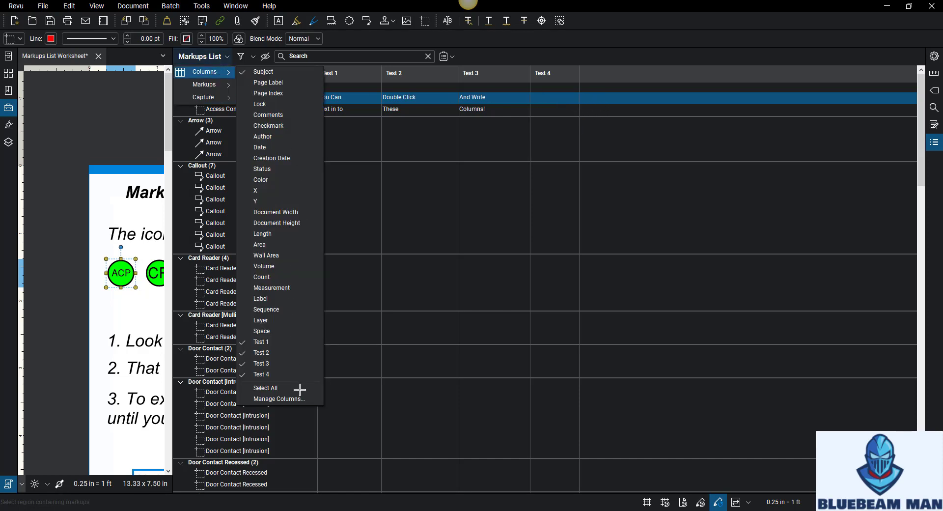
click(297, 401)
click(433, 173)
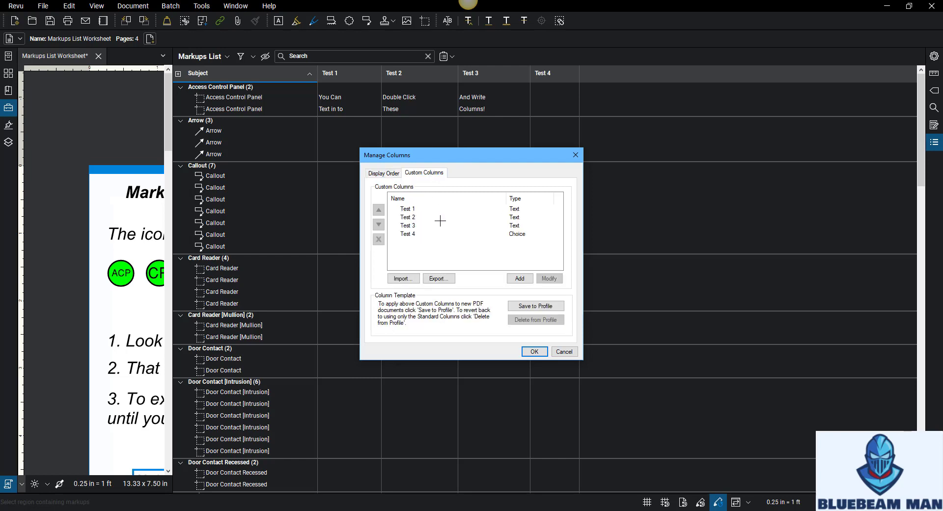
click(509, 234)
click(549, 278)
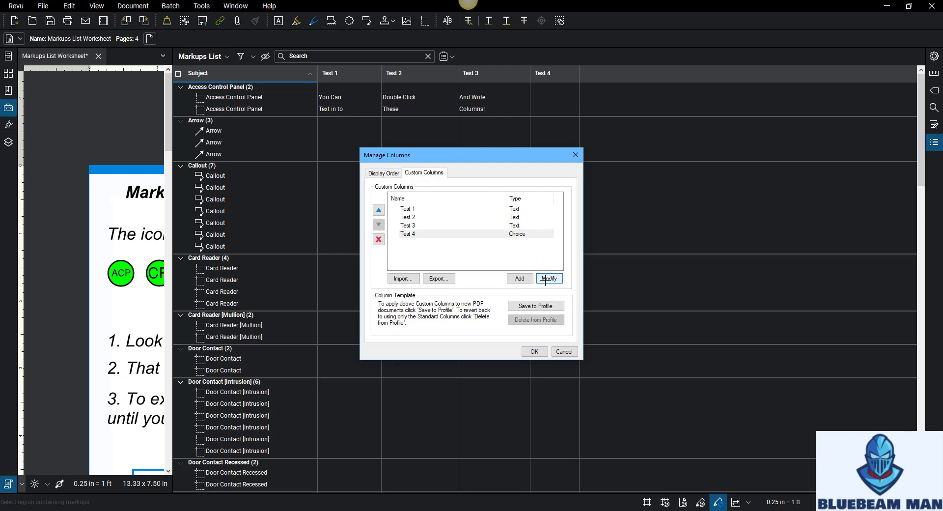
Try the Formula type for Test 4 and browse its expressions, then cancel and reopen Modify.
click(476, 202)
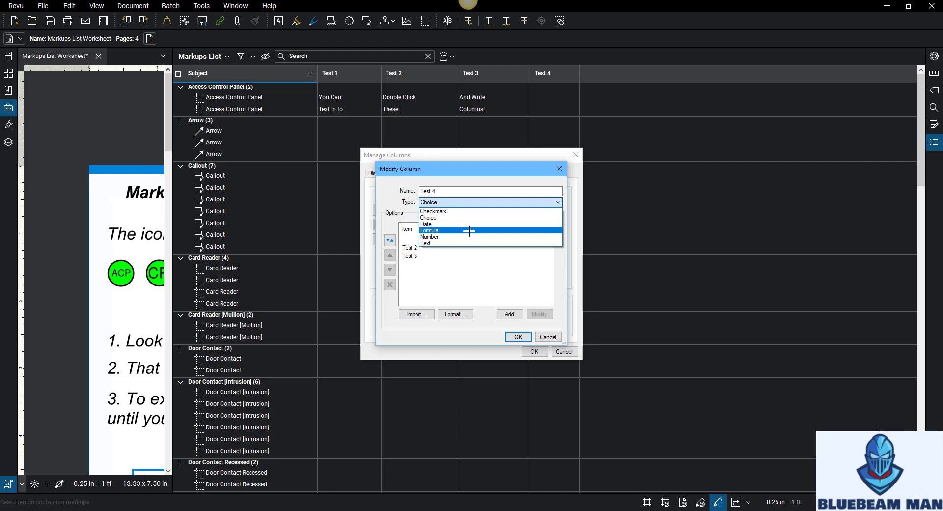
click(469, 230)
text(tes)
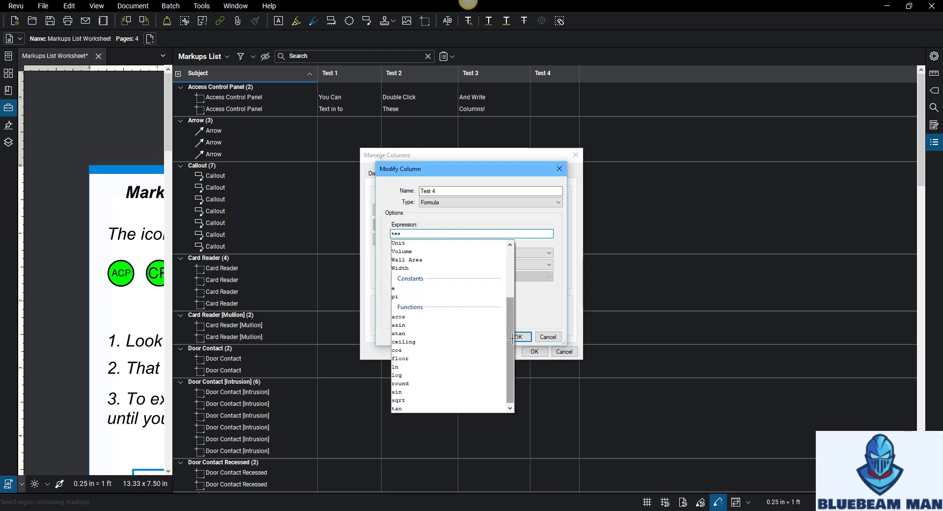
drag(510, 353, 509, 366)
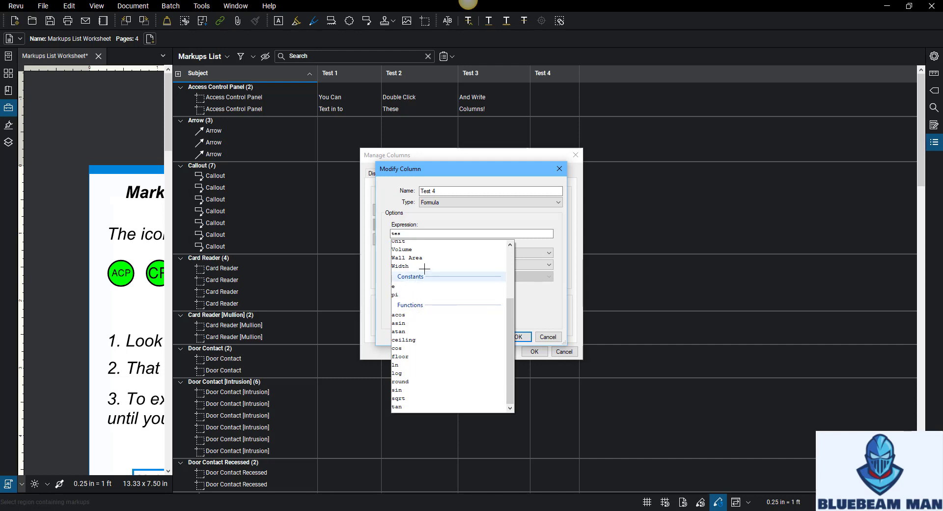
scroll(425, 269, up, 3)
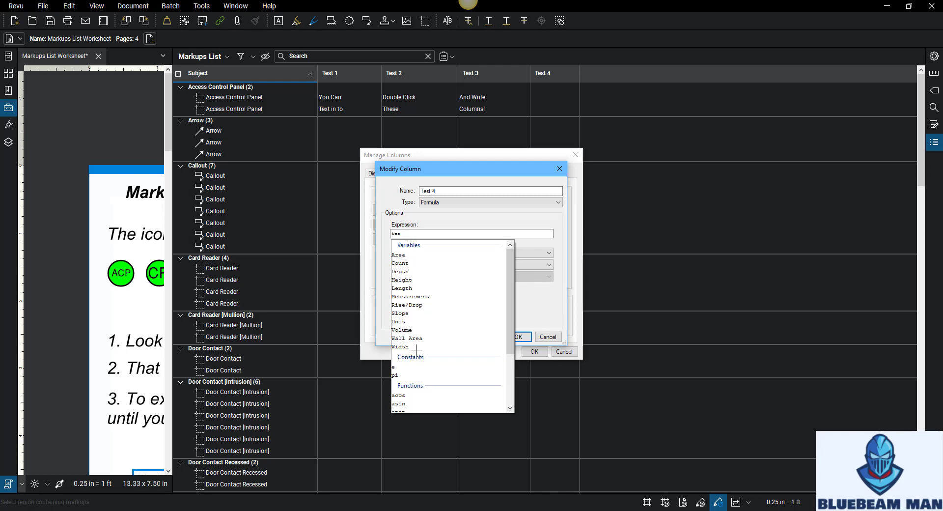
scroll(415, 347, down, 3)
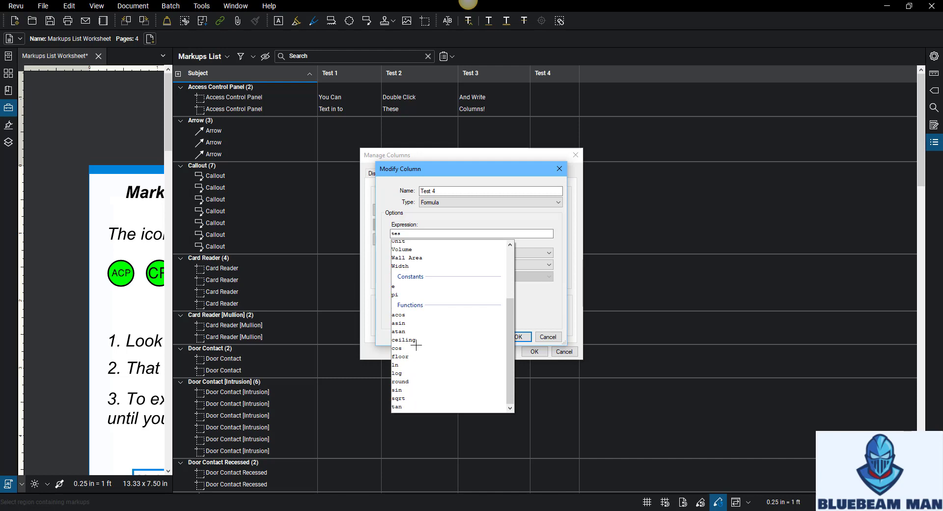
scroll(416, 346, up, 3)
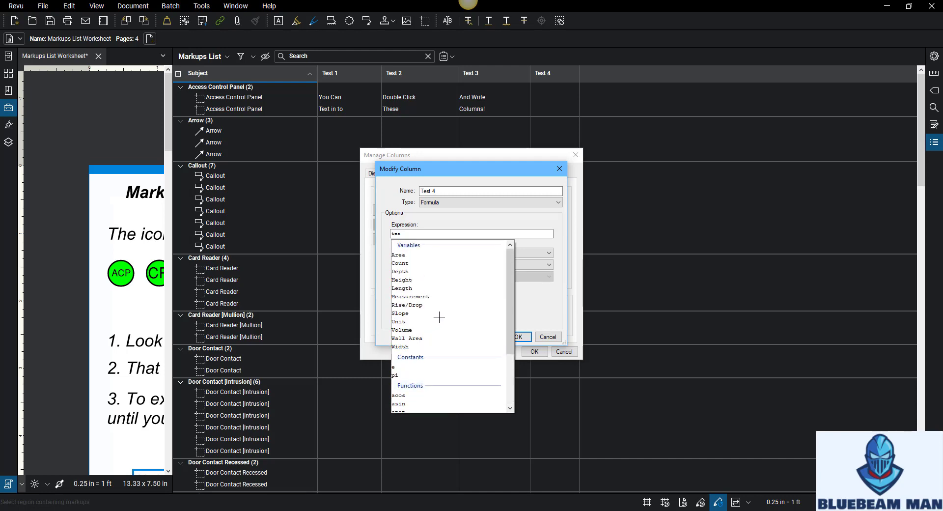
click(548, 337)
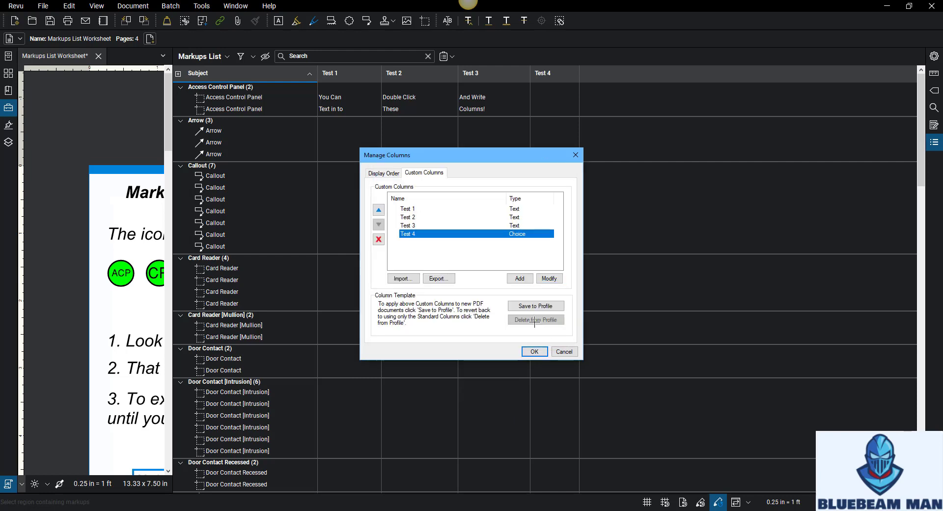
click(549, 278)
Change Test 4's type from Choice to Number and apply it to the Markups List.
click(463, 202)
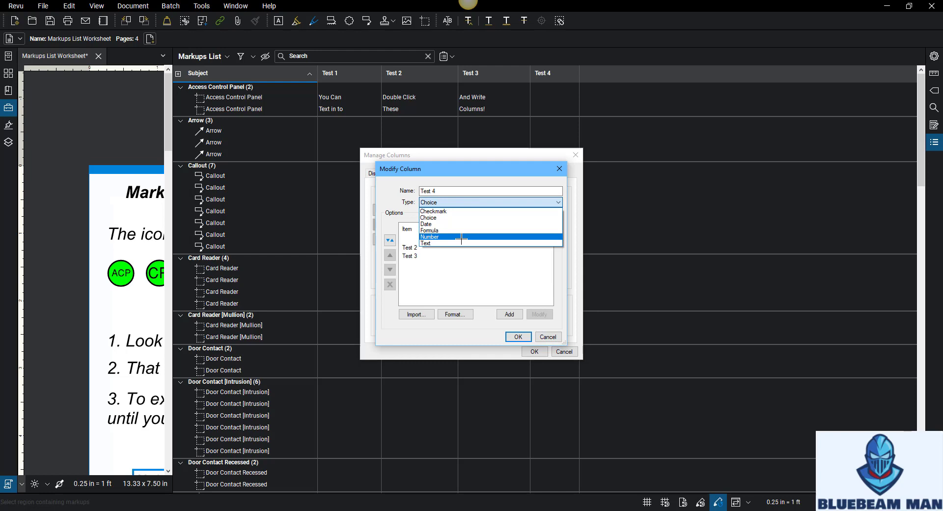
click(462, 236)
click(519, 337)
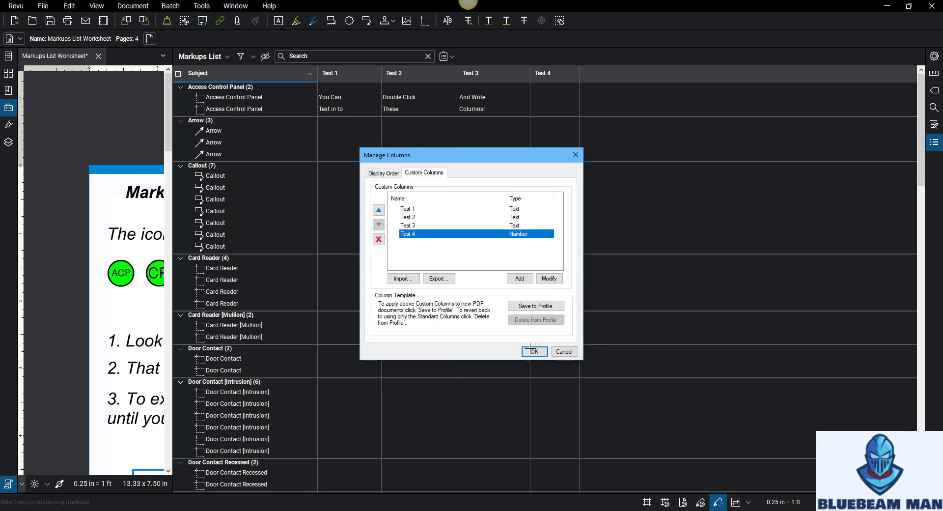
click(535, 352)
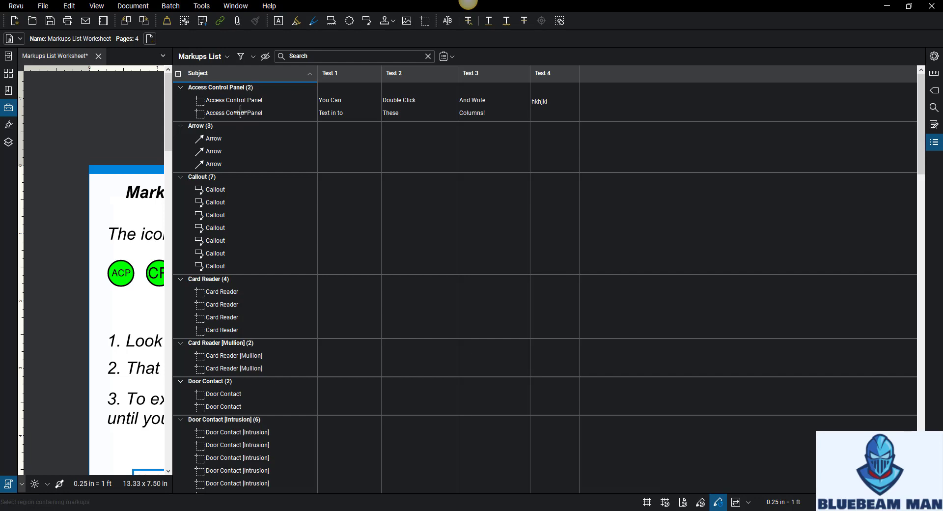
Enter 2 in Test 4 for both Access Control Panel markups, totalling 4.00.
double_click(552, 114)
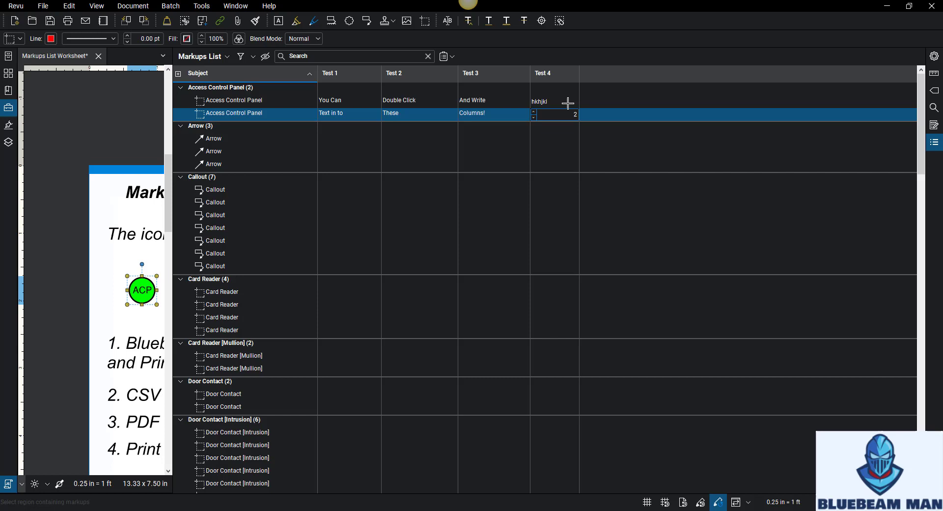
click(568, 102)
text(2)
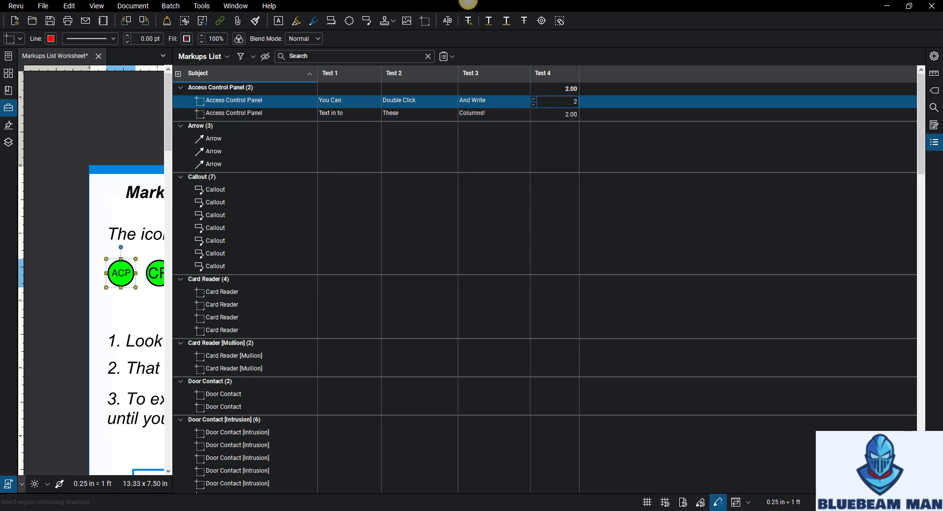
click(573, 174)
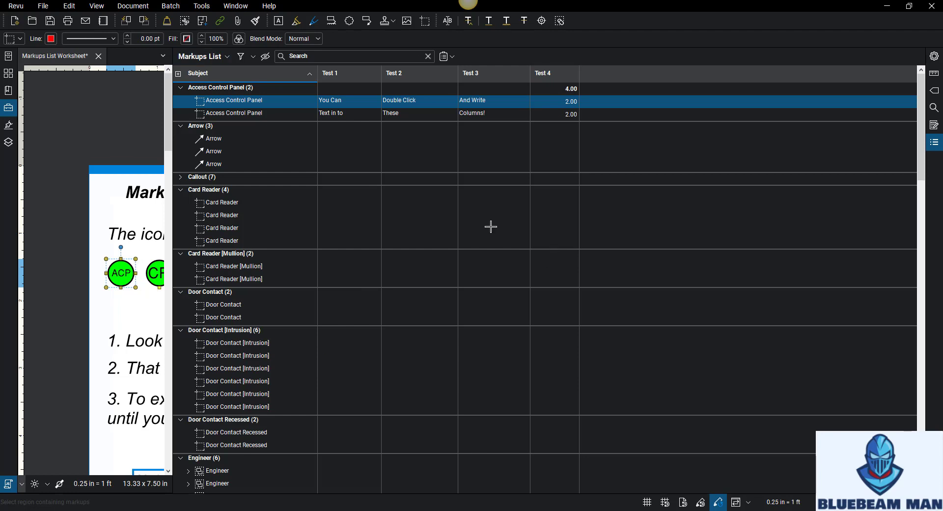
Drag the splitter right so more of the worksheet page shows beside the Markups List.
drag(172, 164, 177, 139)
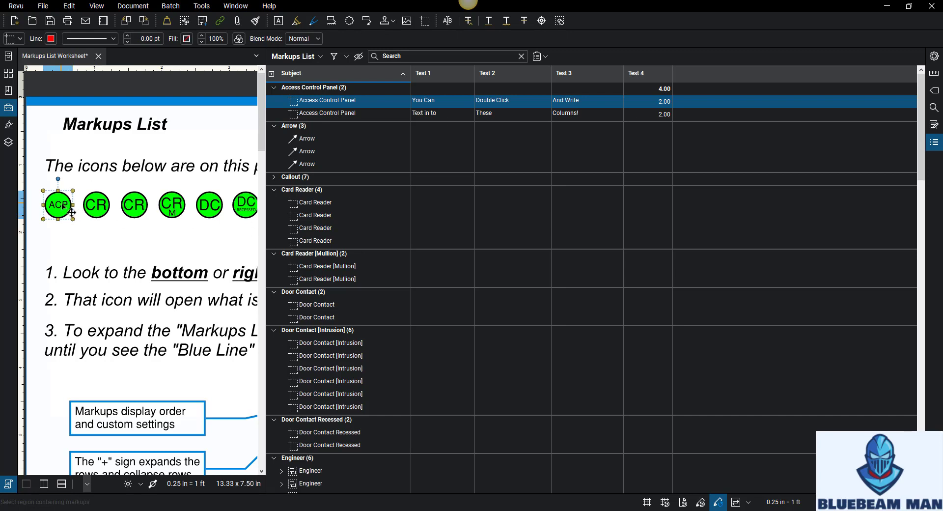
click(317, 57)
mouse_move(319, 72)
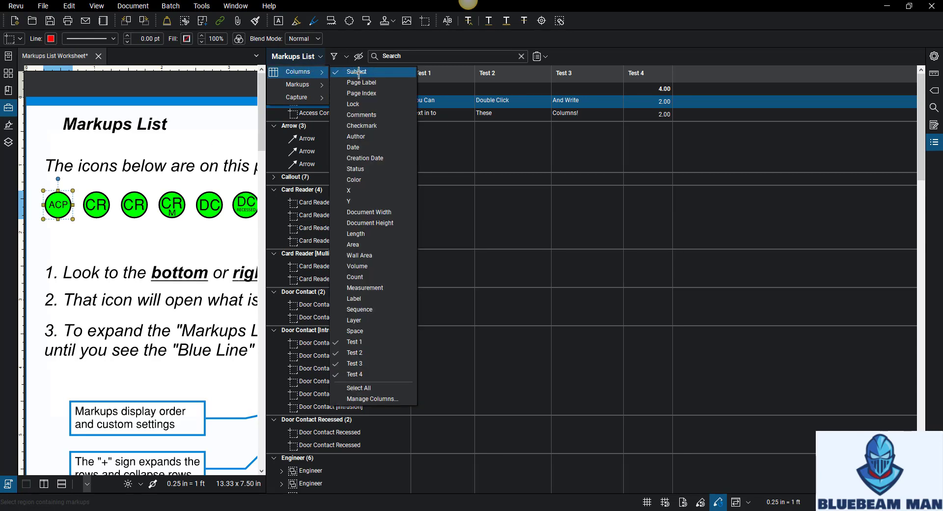
click(390, 398)
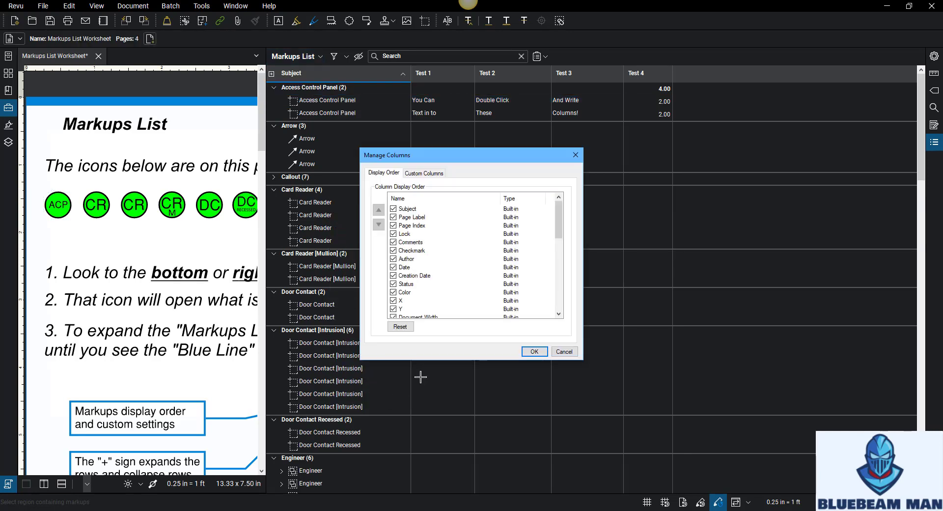
click(433, 173)
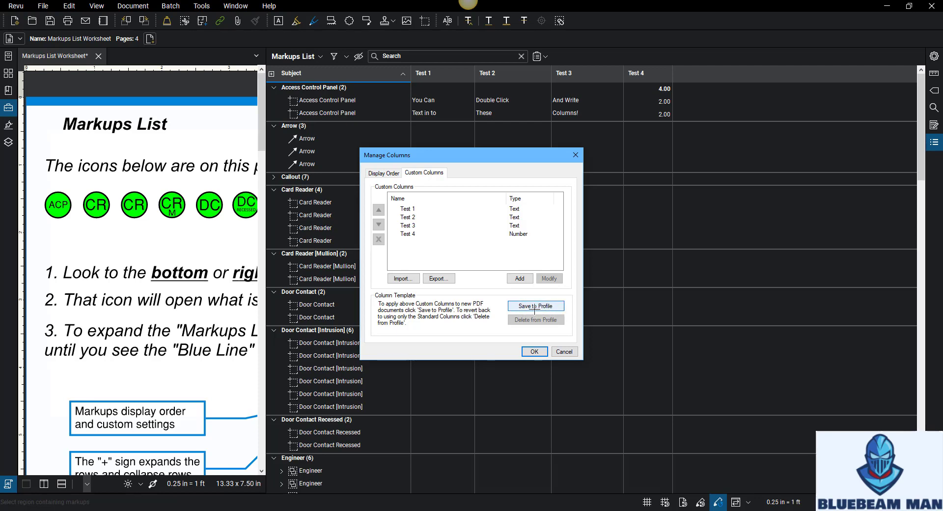
click(448, 279)
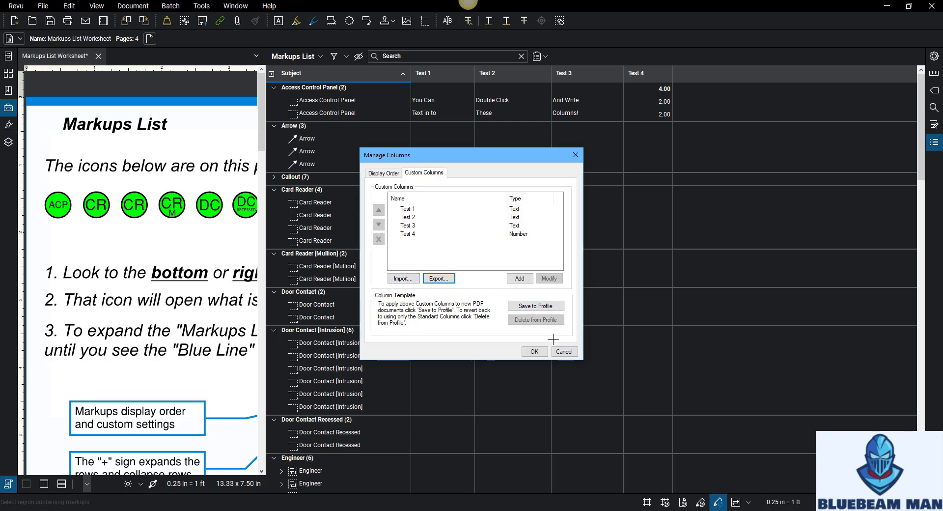
click(564, 351)
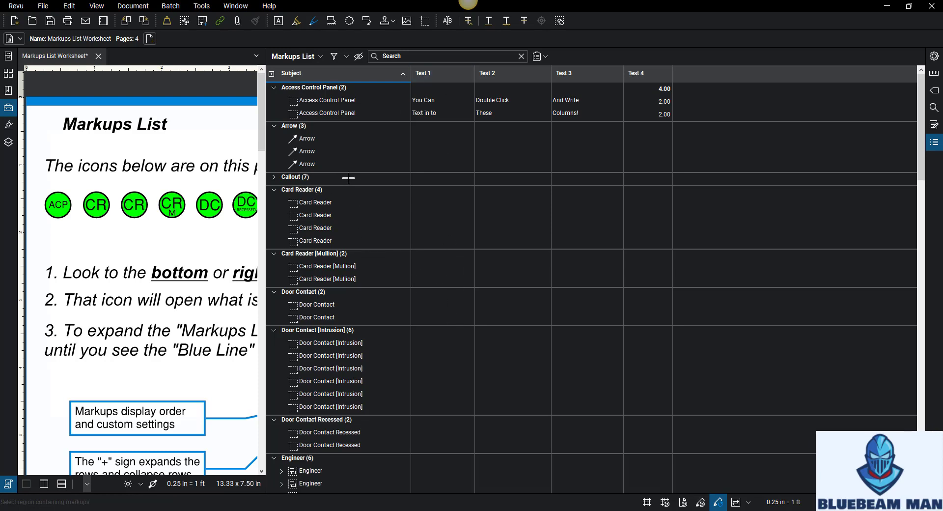
Collapse the Markups List and fit the worksheet page to the window width.
drag(266, 220, 468, 227)
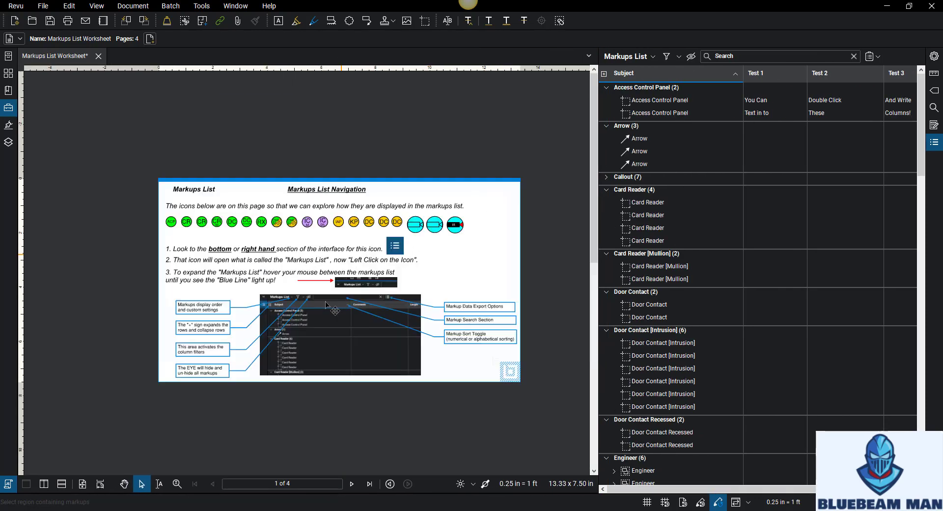
click(594, 281)
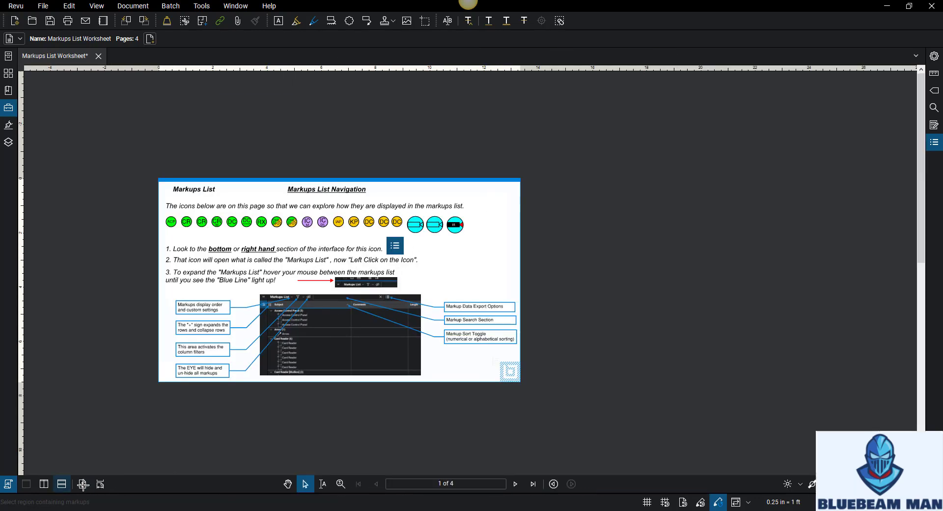
click(82, 484)
Page forward to page 4, Adding Custom Columns, then back to page 1 of 4.
click(516, 484)
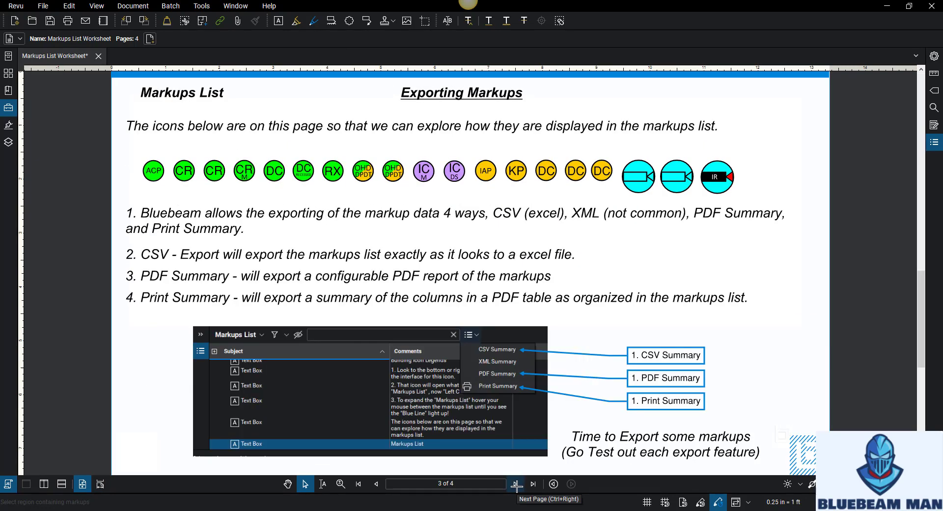
click(516, 484)
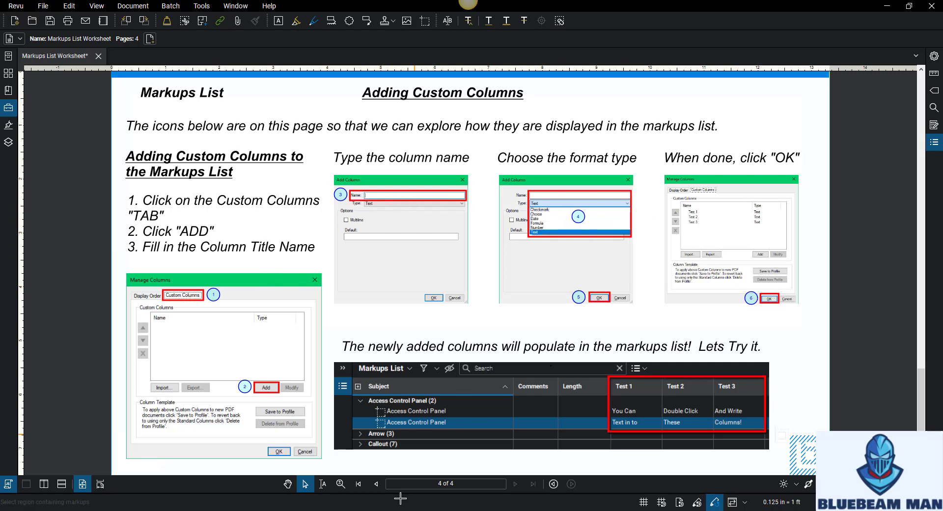
click(380, 484)
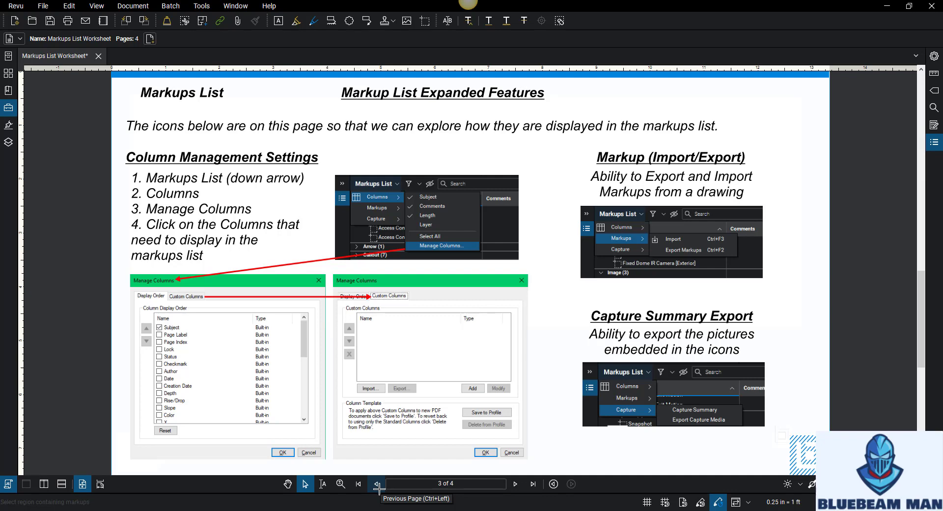
click(378, 485)
click(378, 484)
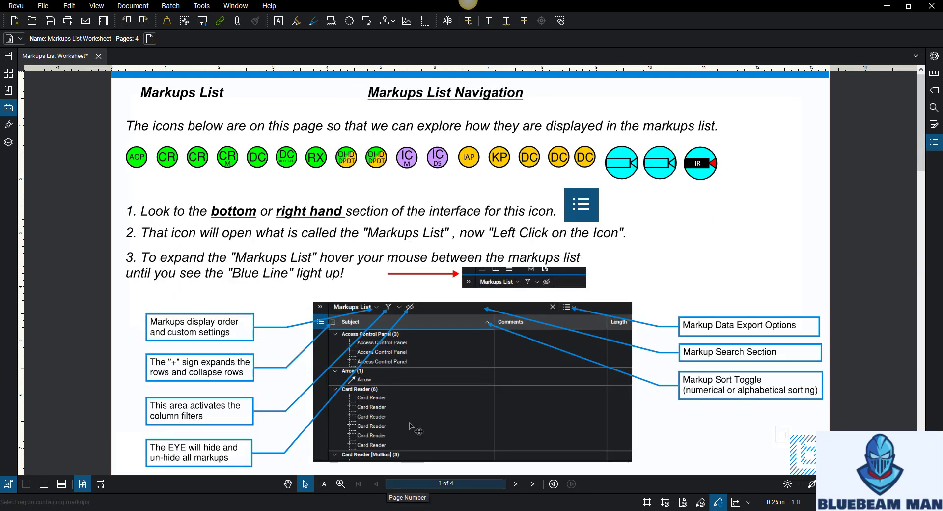